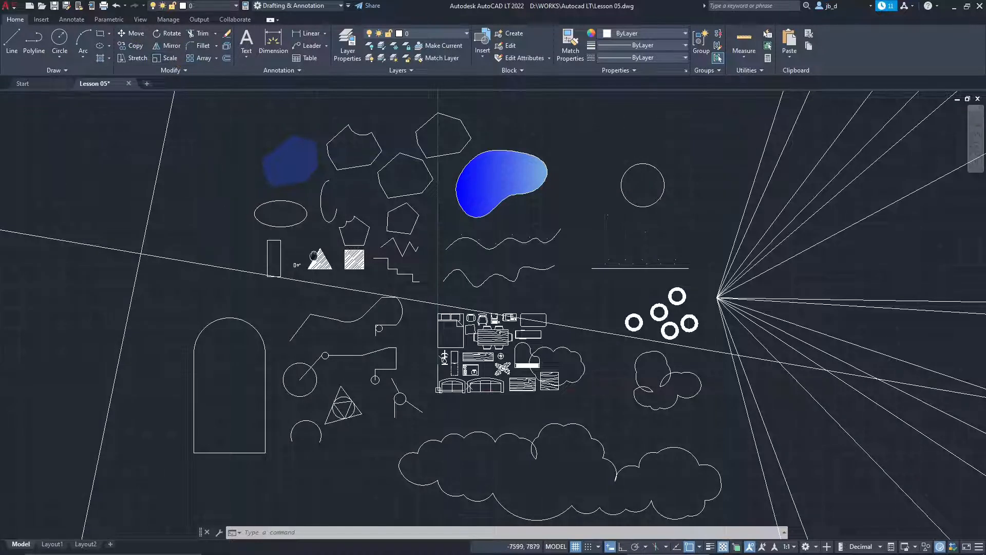
middle_drag(313, 255, 319, 256)
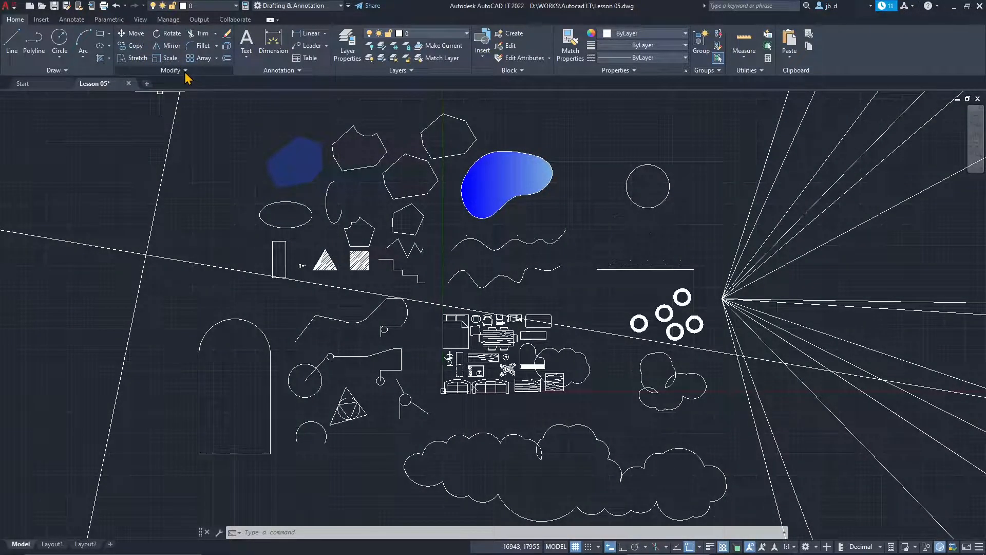
key(Escape)
key(Escape)
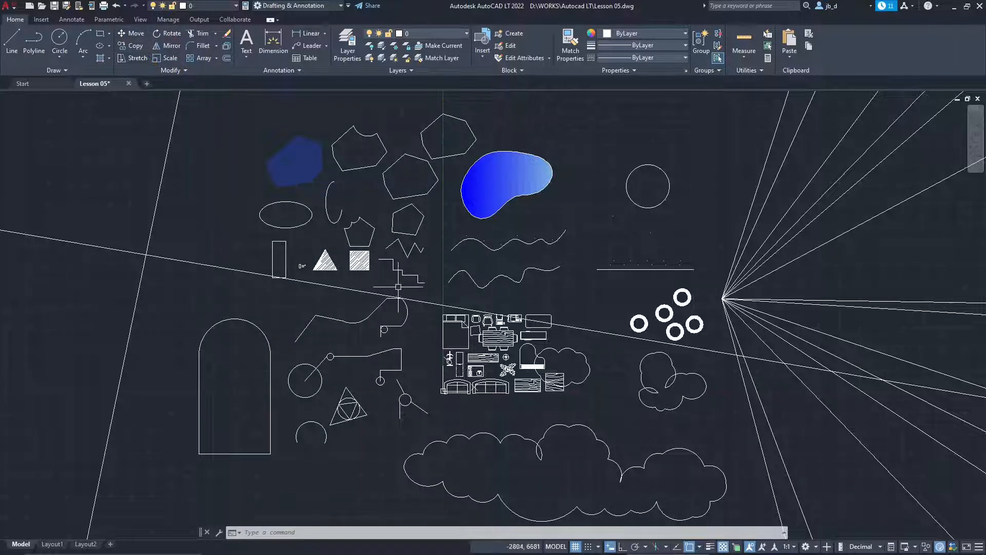
middle_drag(398, 287, 406, 308)
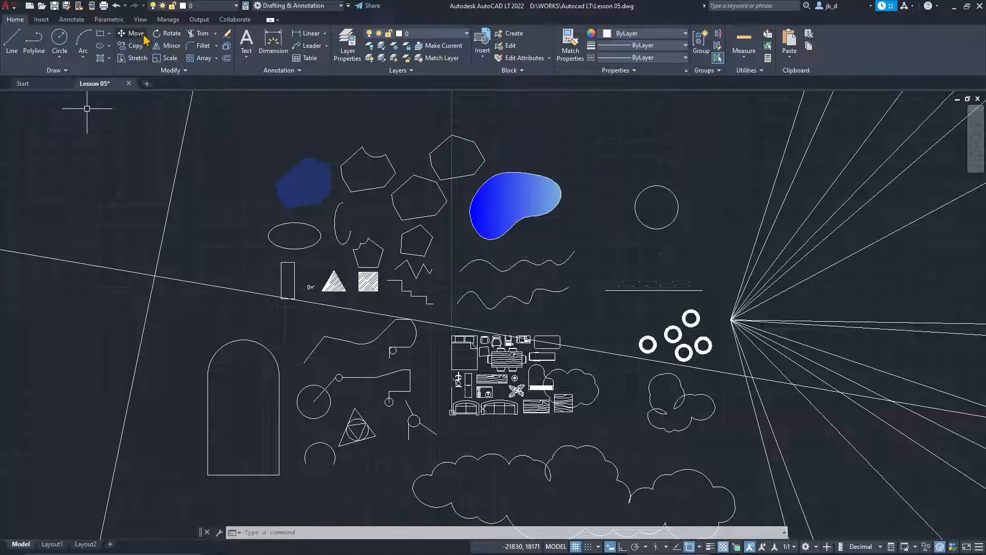
- Move the uppermost polygon outline, above the blue gradient shape, freehand a short distance up and to the right
scroll(478, 192, up, 5)
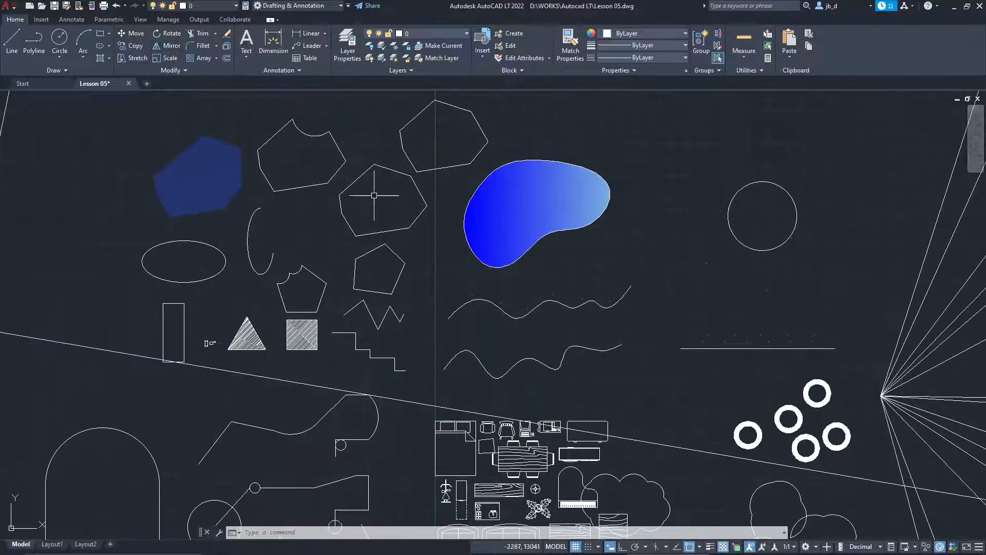
scroll(405, 237, up, 2)
scroll(481, 199, down, 2)
middle_drag(480, 199, 403, 302)
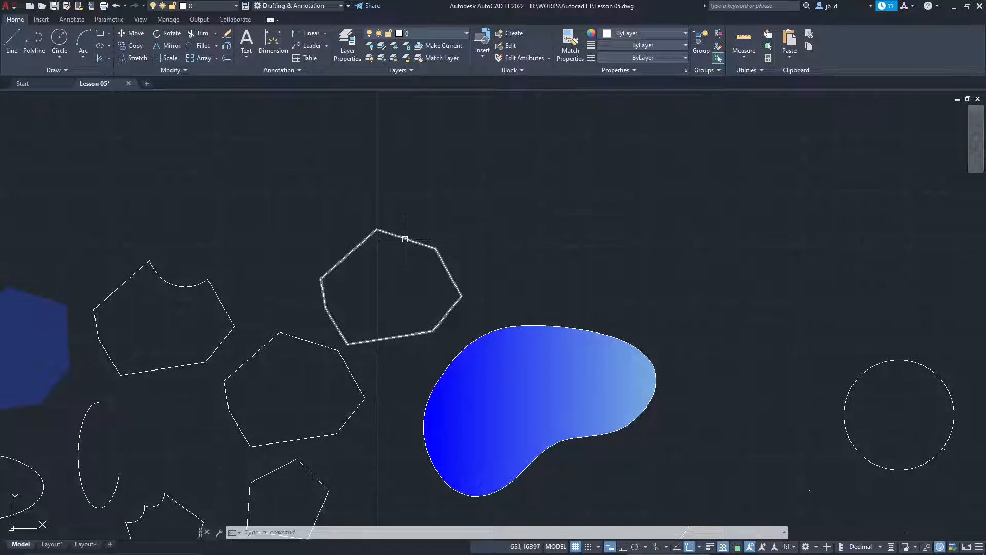
click(405, 239)
drag(398, 238, 433, 221)
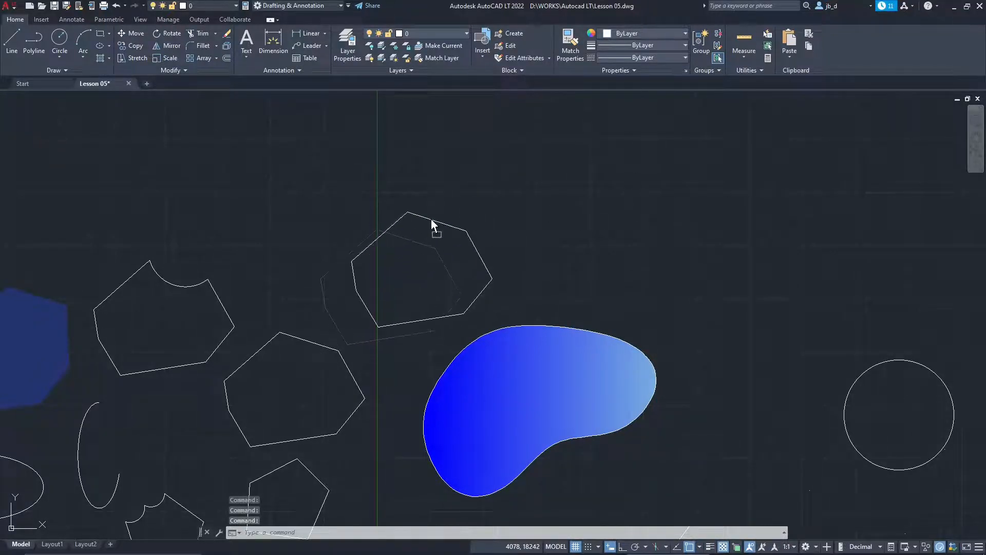
scroll(332, 282, up, 1)
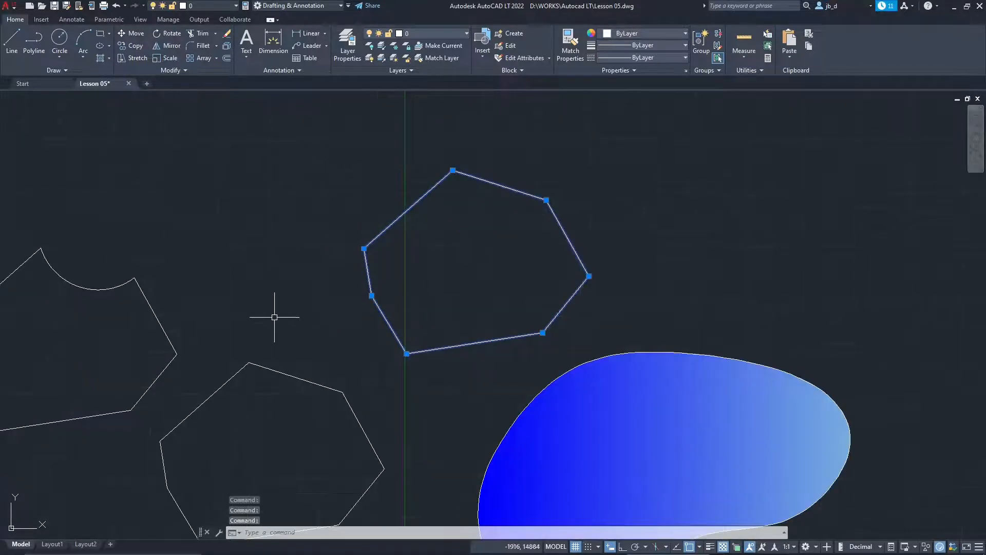
scroll(278, 316, down, 3)
middle_drag(296, 349, 414, 281)
scroll(425, 319, up, 1)
key(Escape)
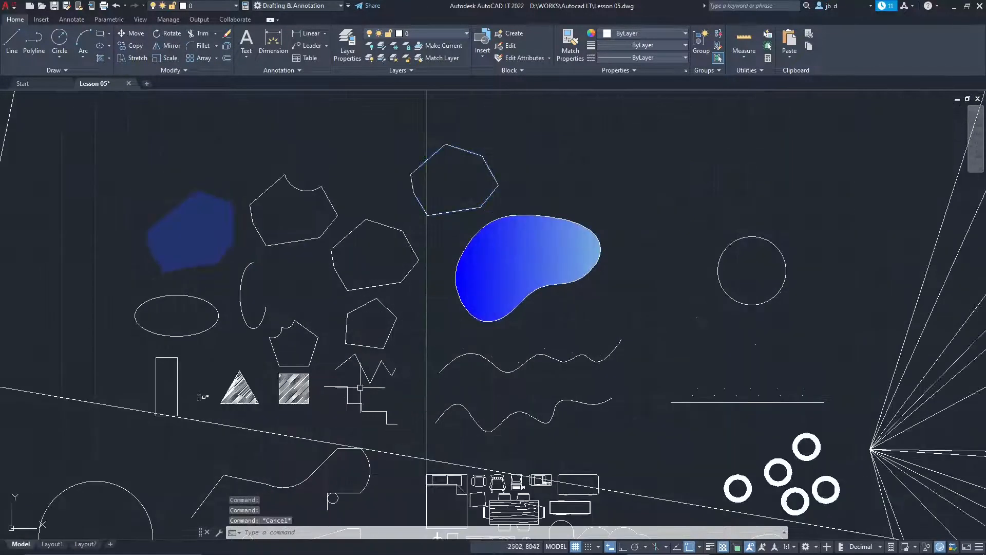
- Try to move the horizontal line above the donuts downward by its midpoint grip, and undo the grip edit
mouse_move(669, 385)
middle_down()
mouse_move(697, 272)
mouse_move(653, 243)
mouse_move(541, 244)
middle_up()
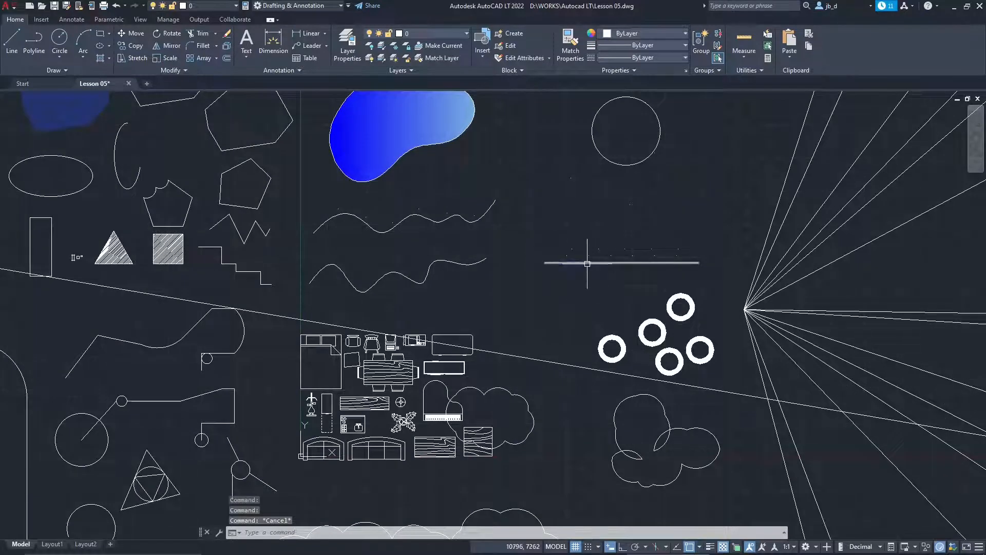
click(591, 262)
scroll(699, 282, up, 2)
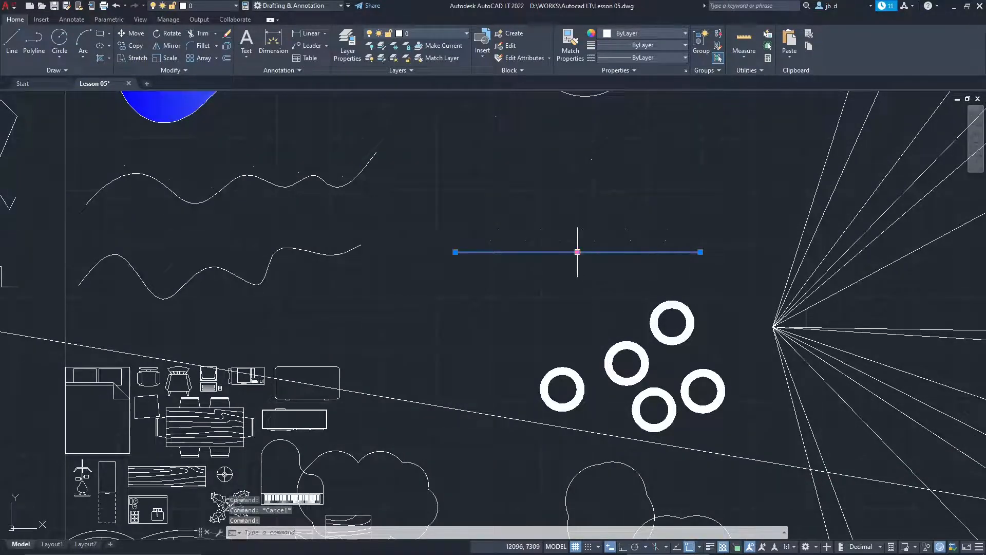
click(577, 251)
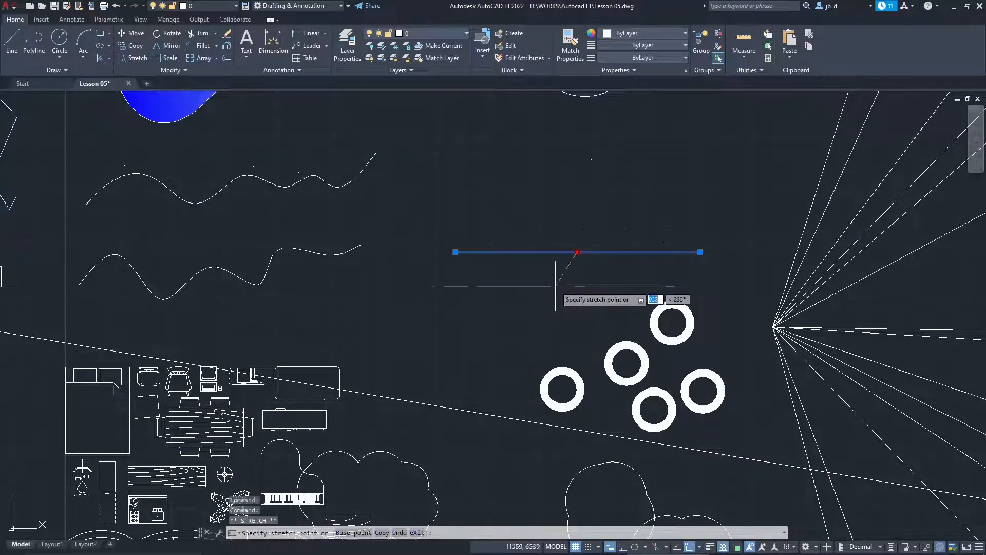
key(ctrl+z)
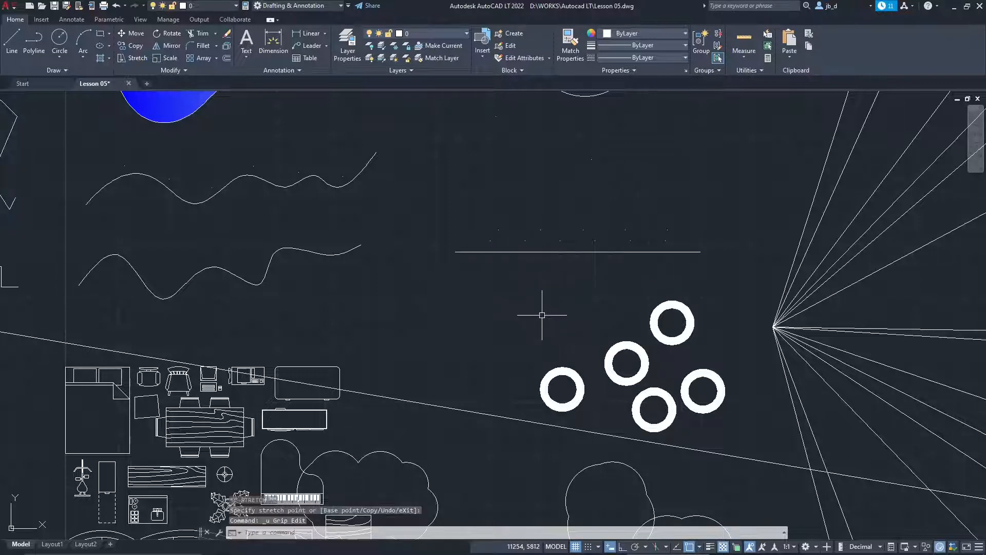
middle_drag(312, 184, 436, 170)
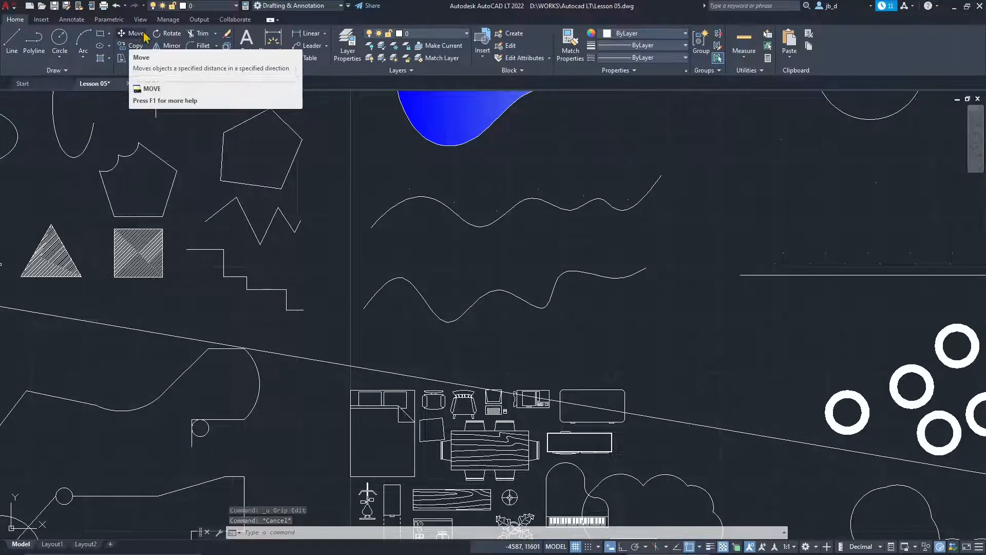
middle_drag(275, 220, 394, 248)
scroll(394, 248, down, 2)
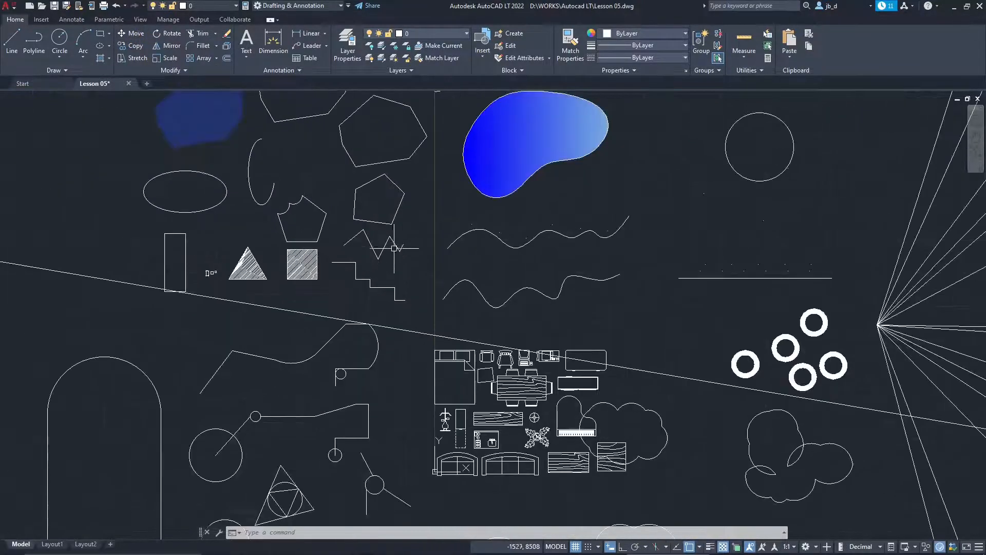
mouse_move(429, 332)
middle_down()
mouse_move(426, 283)
mouse_move(430, 339)
middle_up()
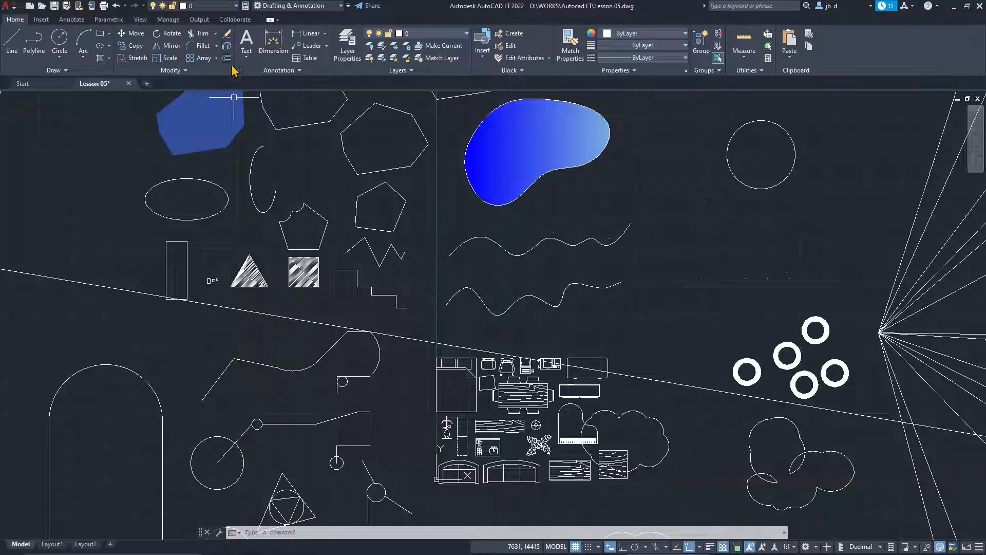
click(453, 298)
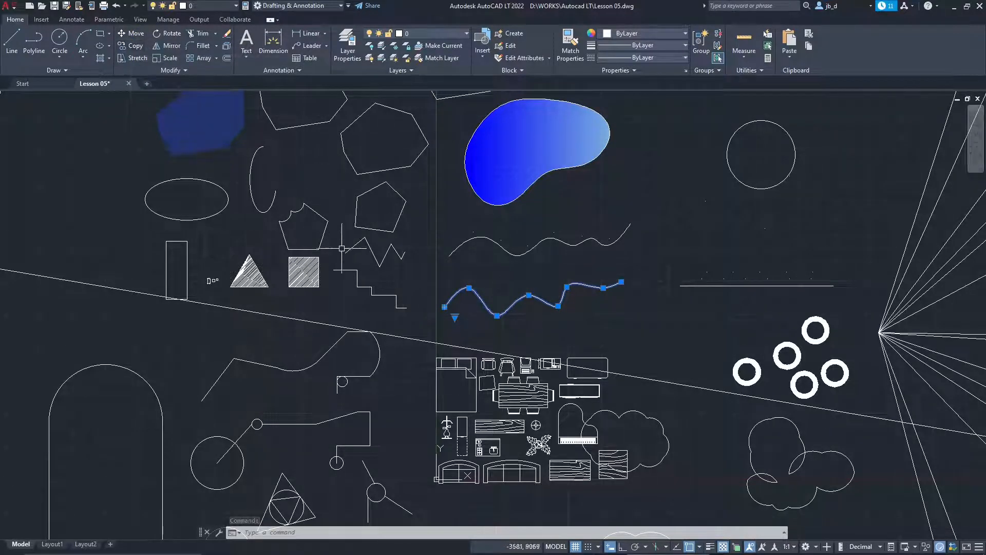
key(Escape)
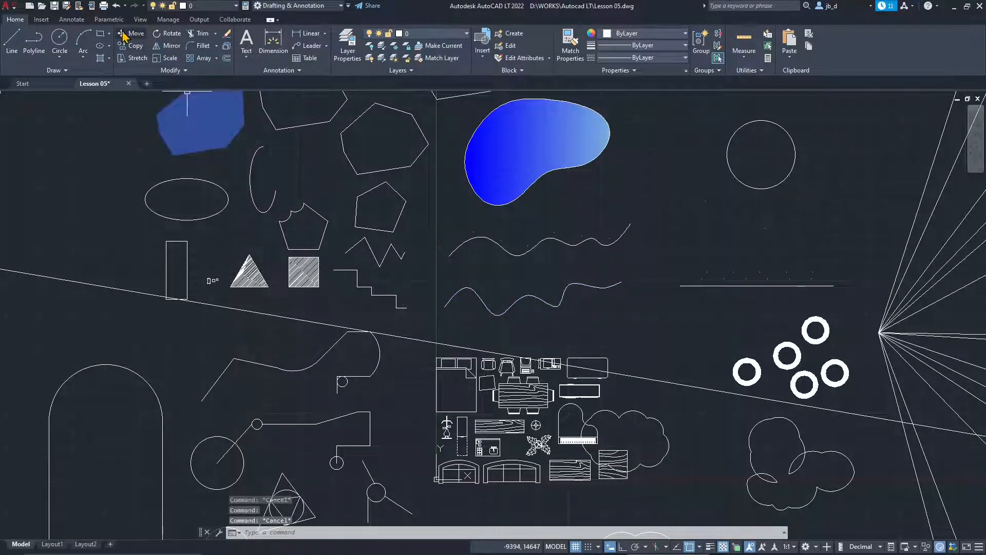
click(132, 34)
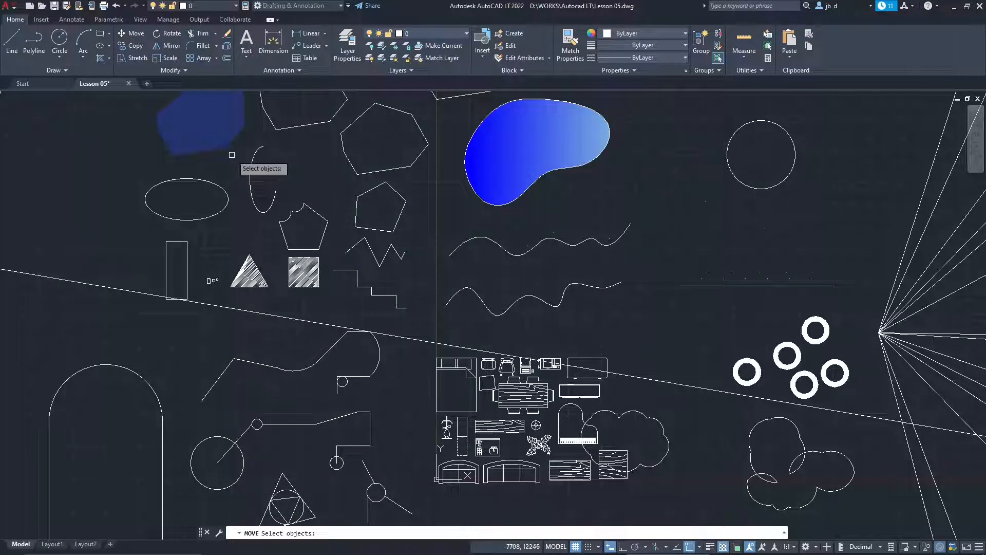
click(526, 295)
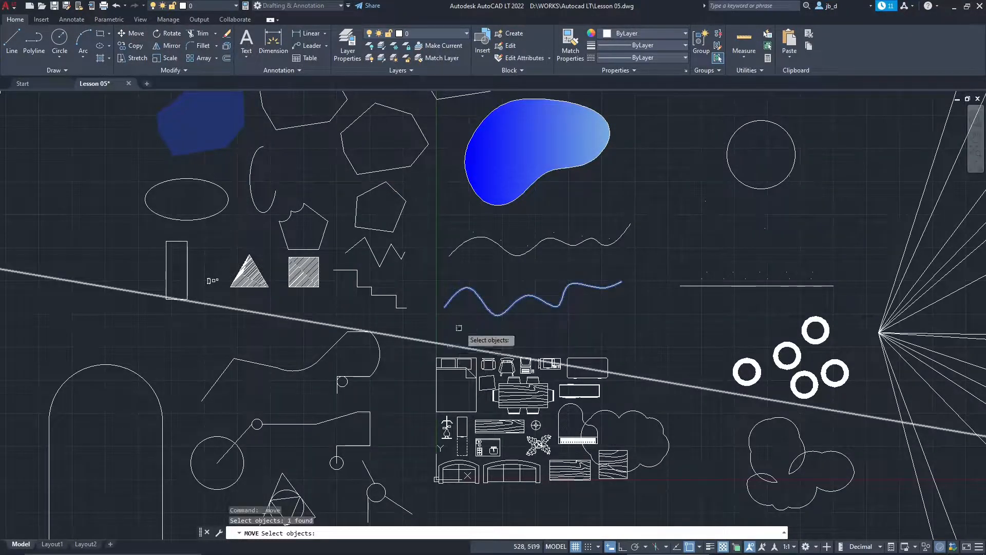
key(Return)
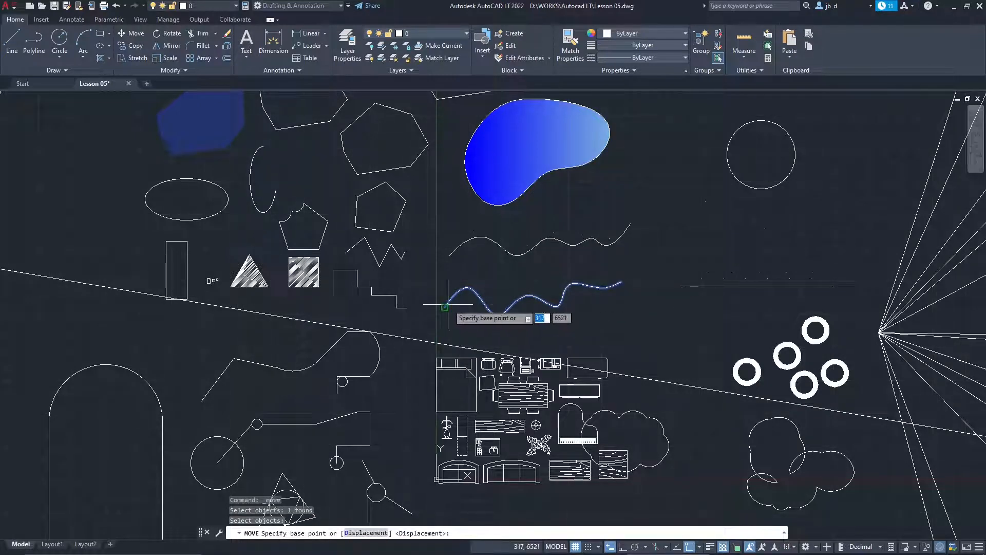
key(Escape)
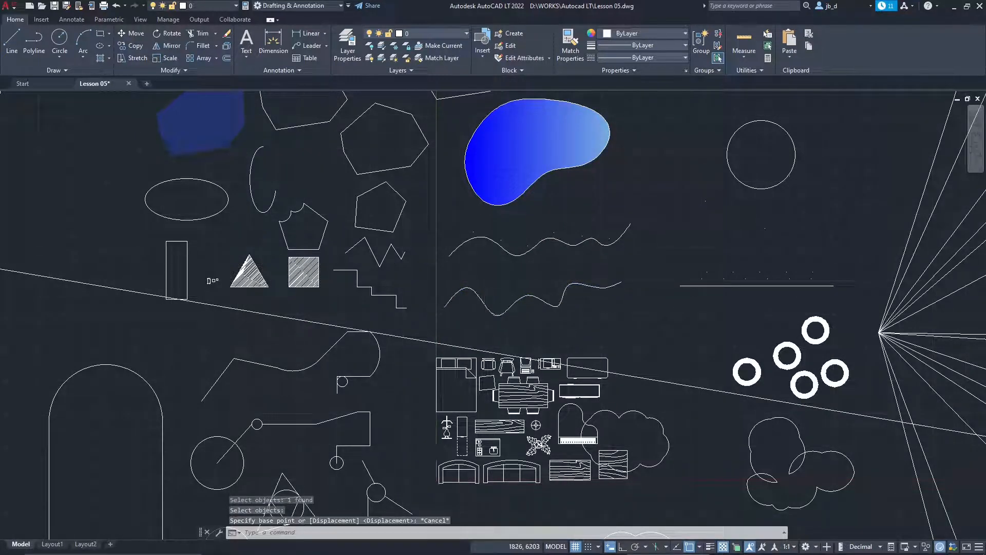
scroll(490, 312, up, 2)
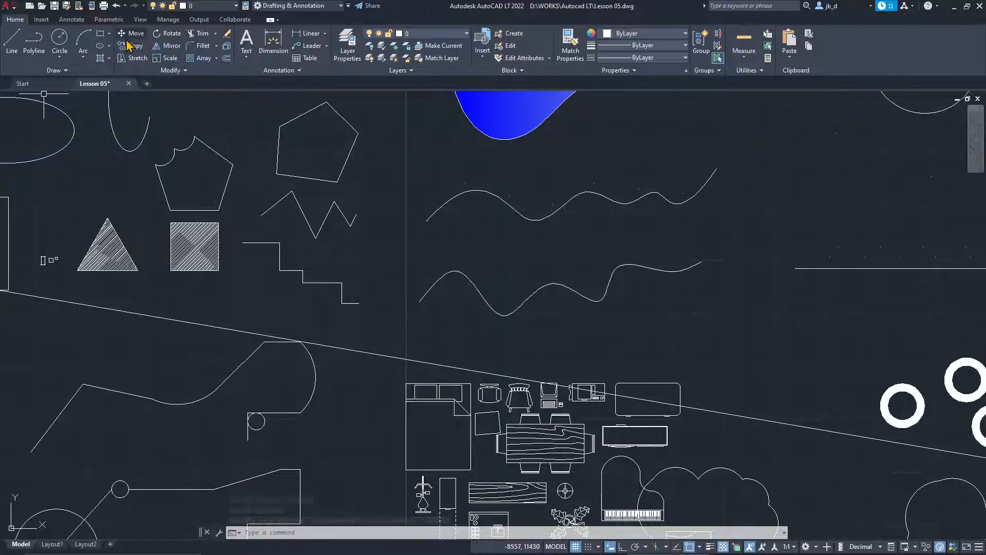
scroll(418, 324, down, 2)
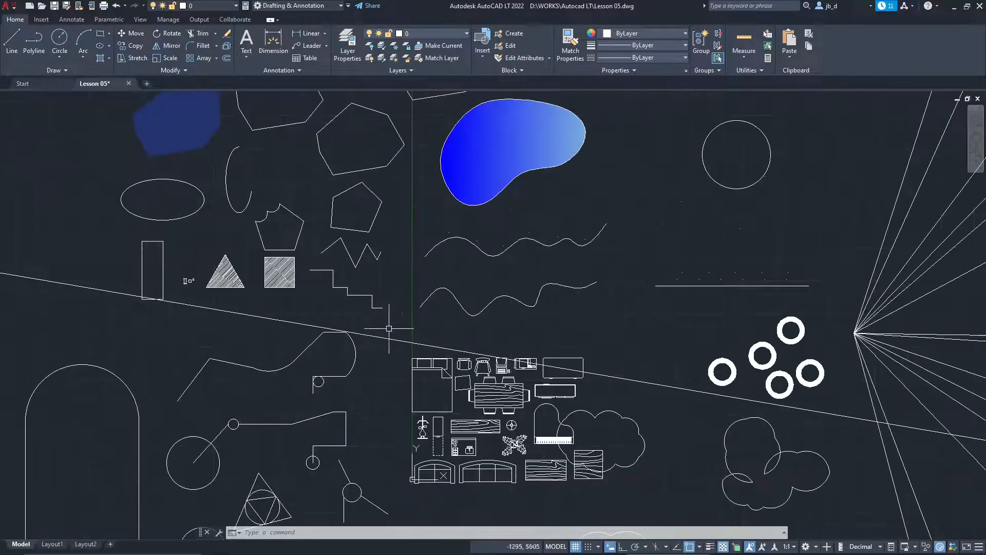
- Move the lower wavy spline a short distance down and to the right with the Move command, using two freely picked points
click(483, 320)
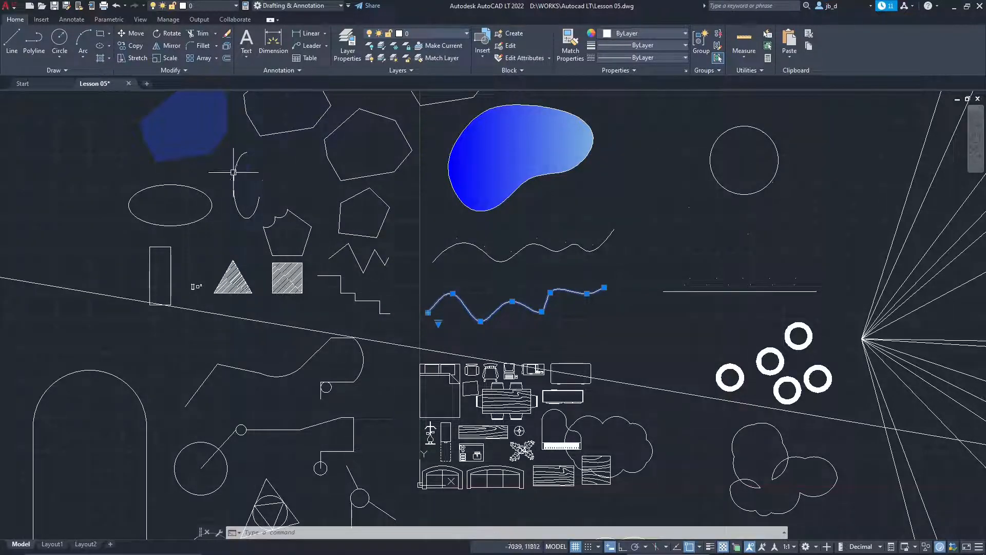
click(129, 34)
scroll(419, 330, up, 2)
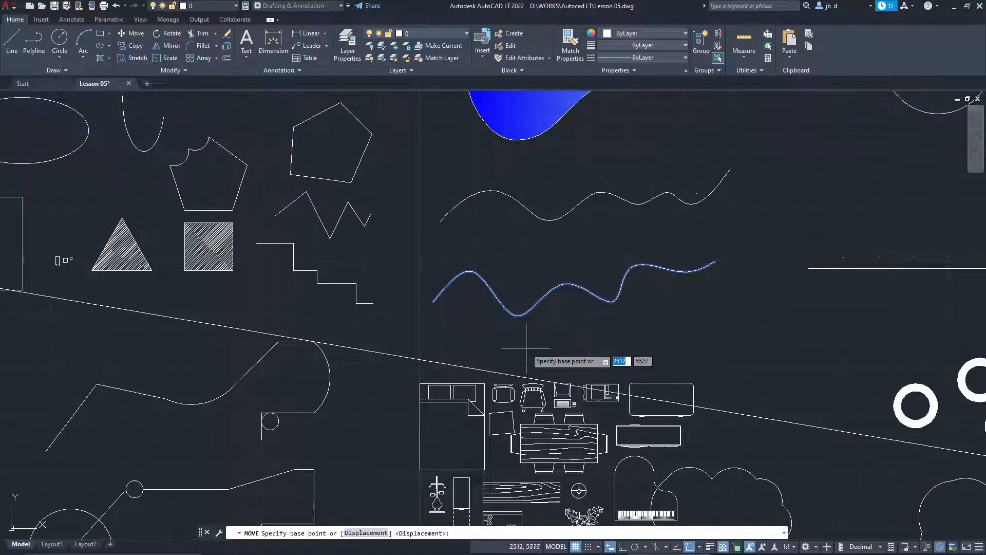
scroll(526, 344, up, 2)
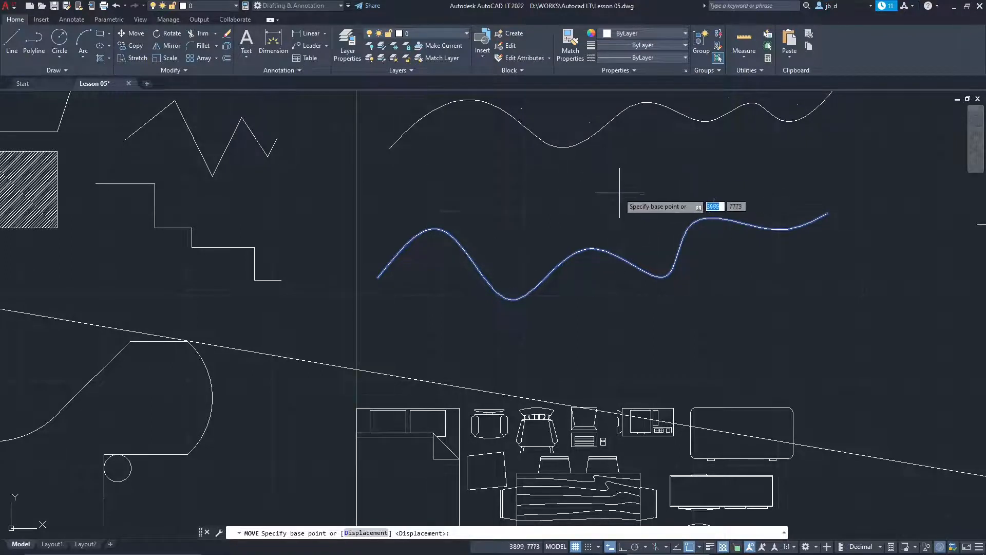
click(591, 261)
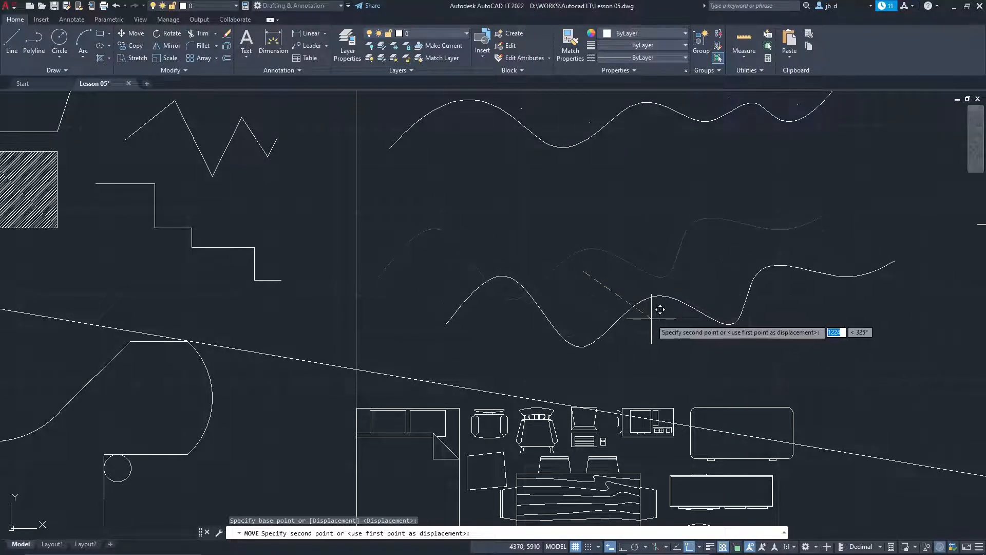
click(634, 292)
middle_drag(567, 316, 538, 297)
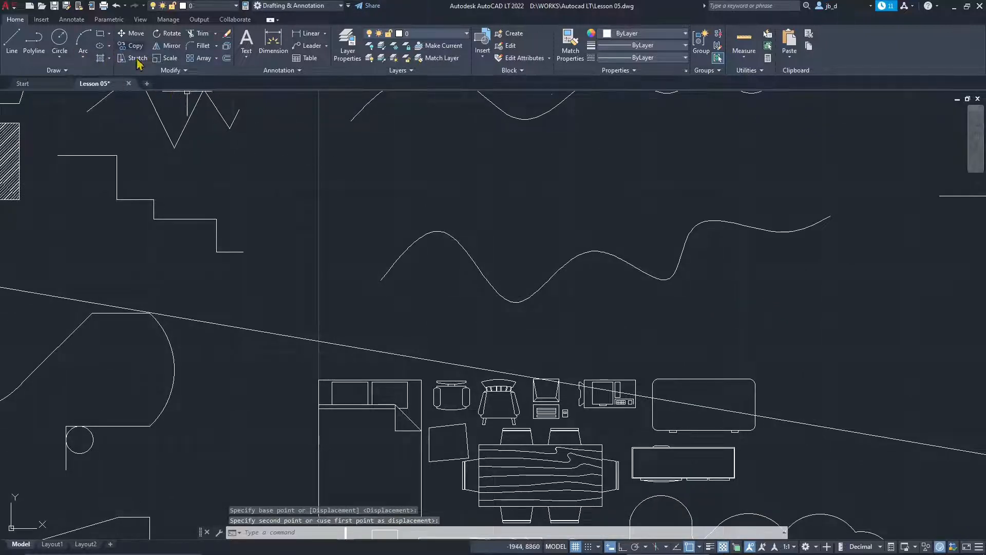
- Move the lower wavy spline from its left endpoint by 1000 units at a 45° angle
click(409, 244)
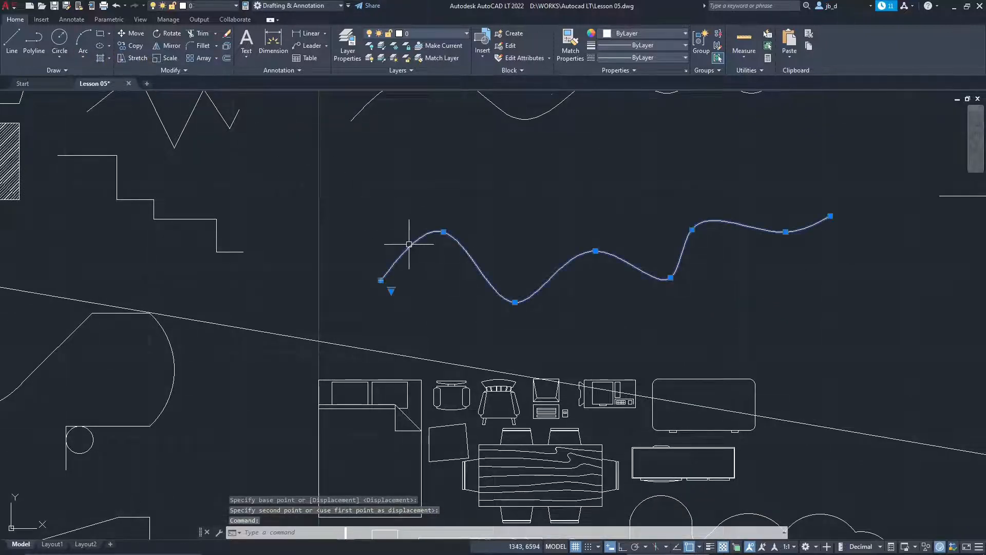
click(133, 34)
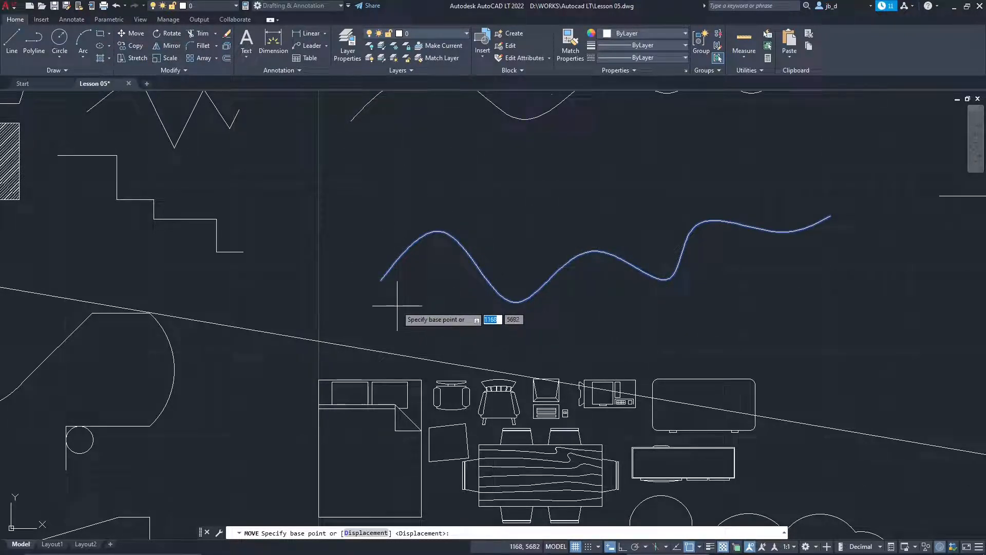
click(377, 284)
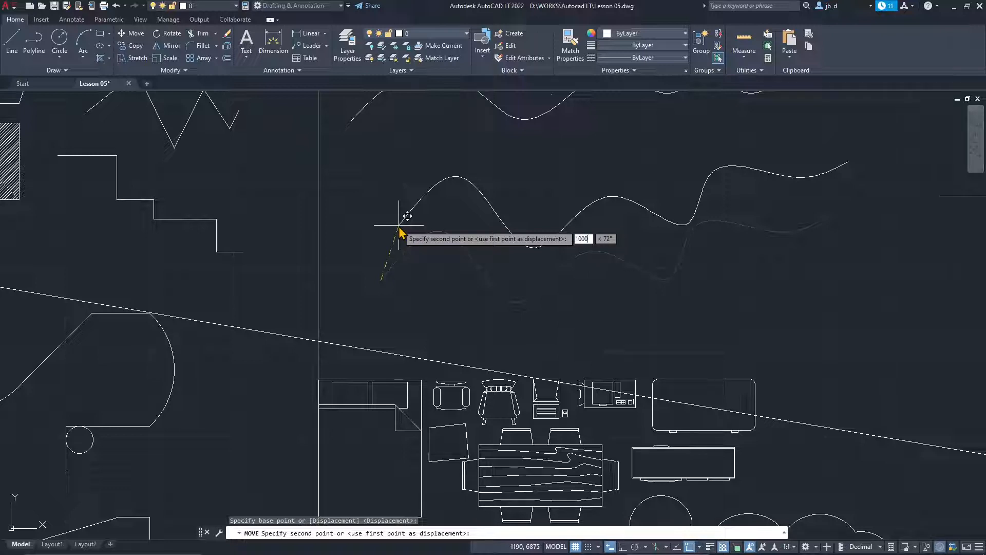
key(Tab)
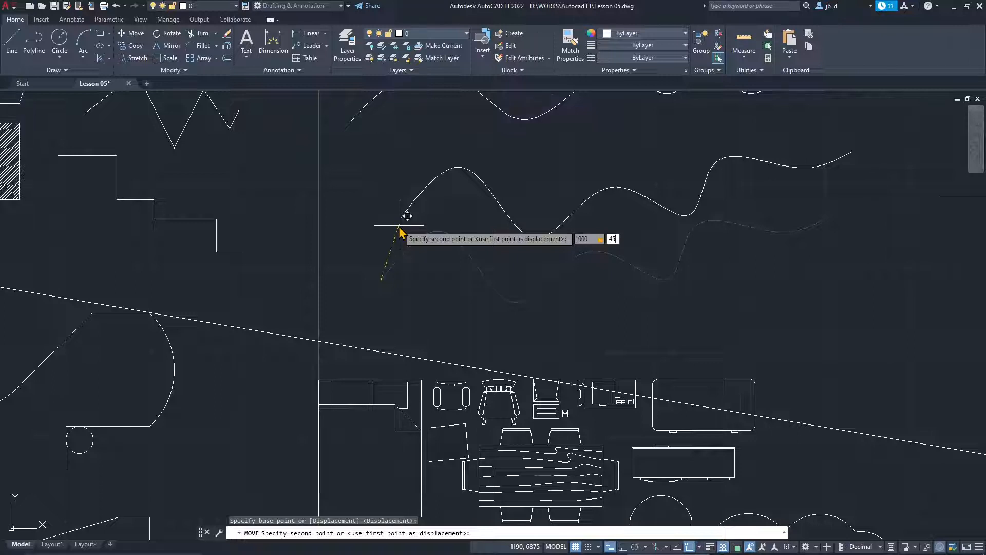
text(45)
key(Tab)
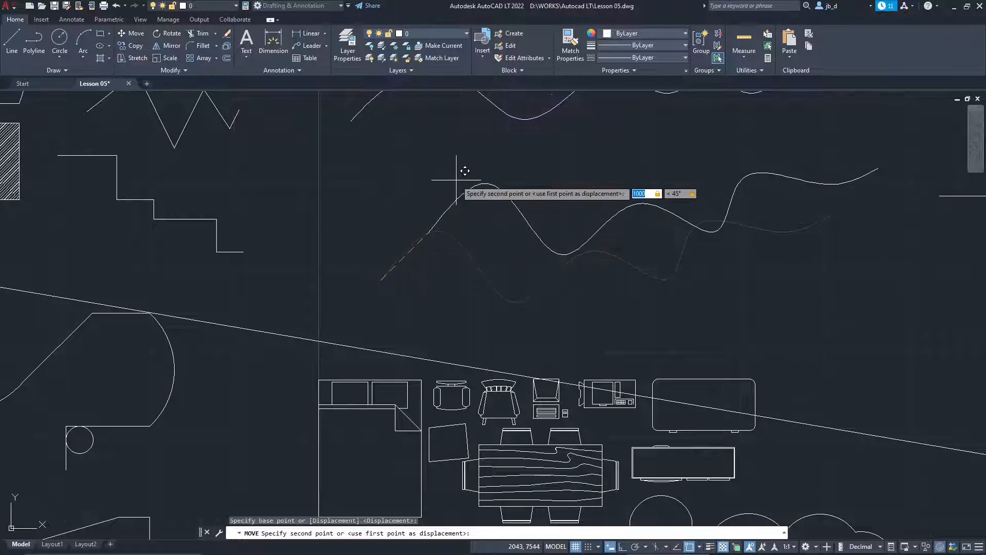
key(Return)
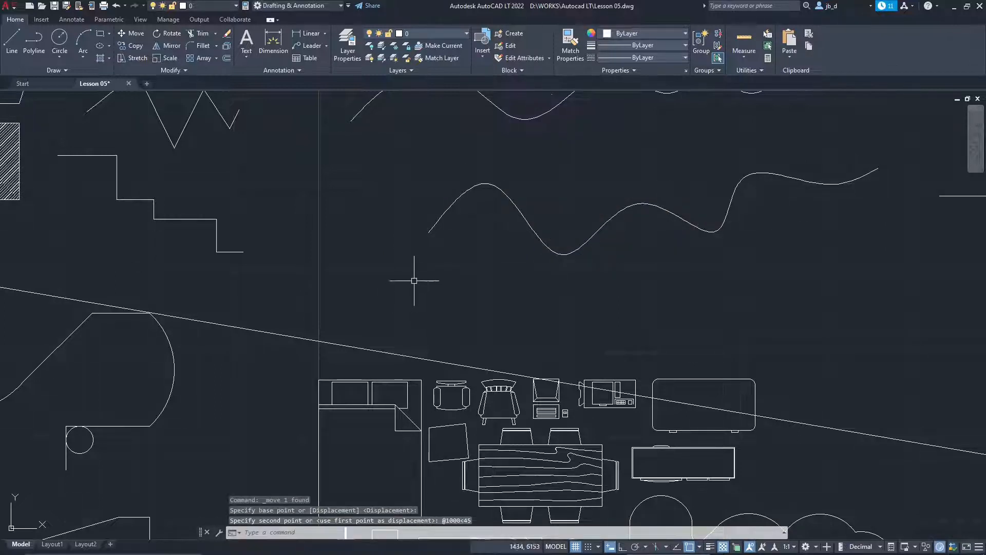
middle_drag(410, 169, 390, 209)
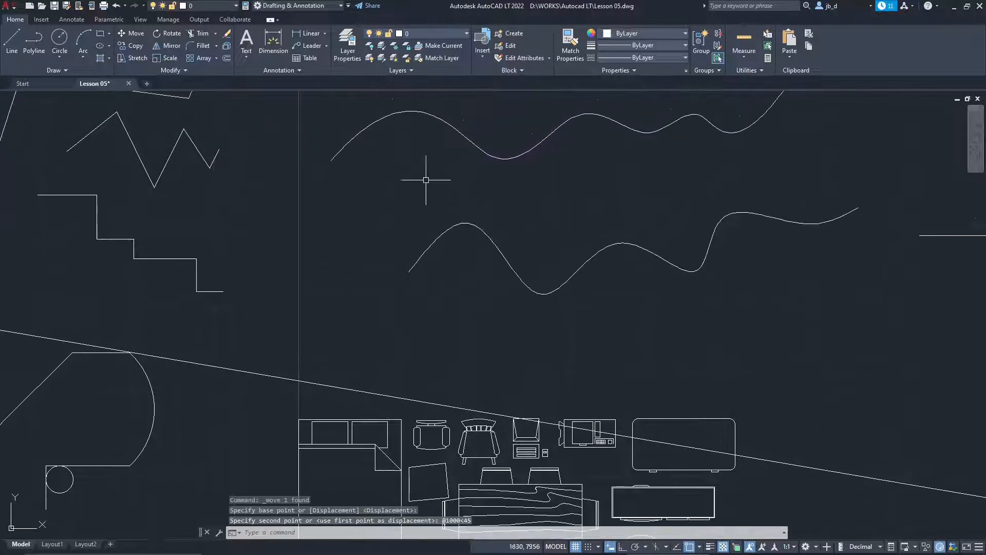
- Try moving the upper wavy spline freehand a short distance downward, and undo the move
click(472, 142)
drag(481, 178, 483, 216)
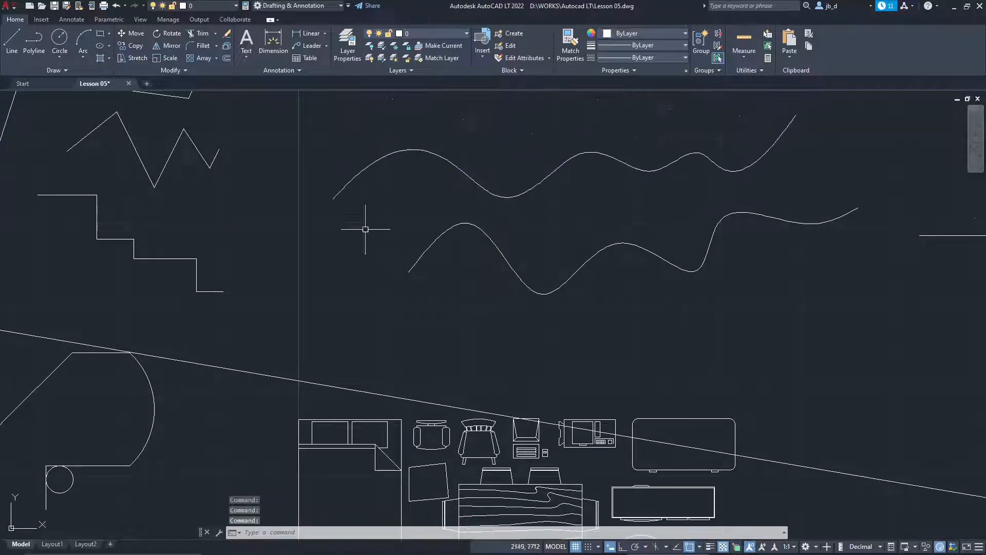
middle_drag(512, 290, 457, 317)
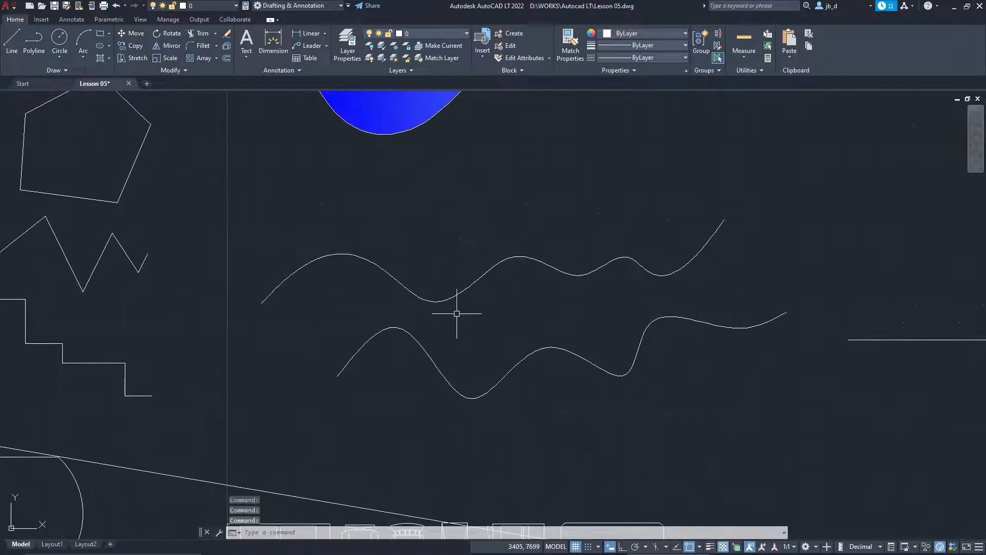
key(ctrl+z)
key(ctrl+z)
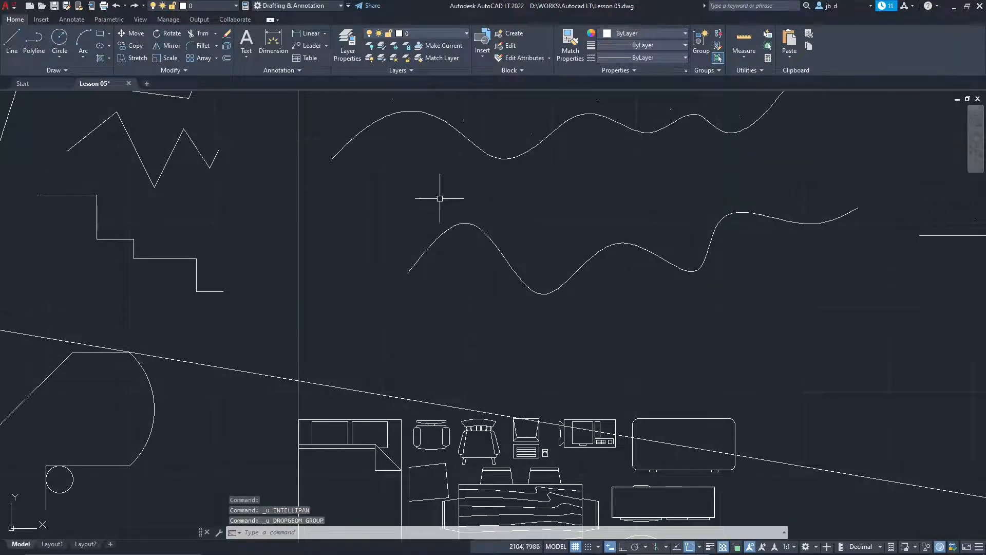
scroll(406, 236, down, 3)
click(418, 272)
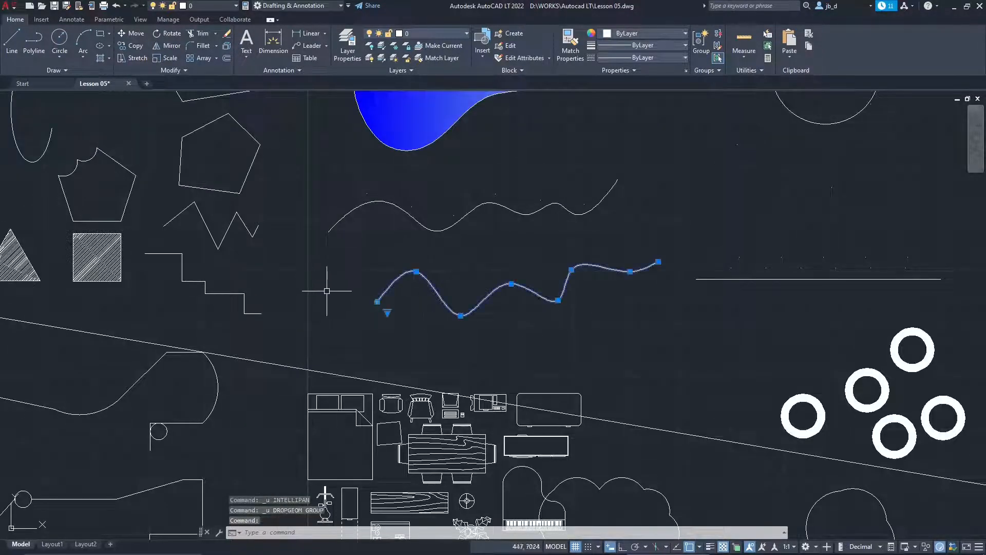
click(132, 32)
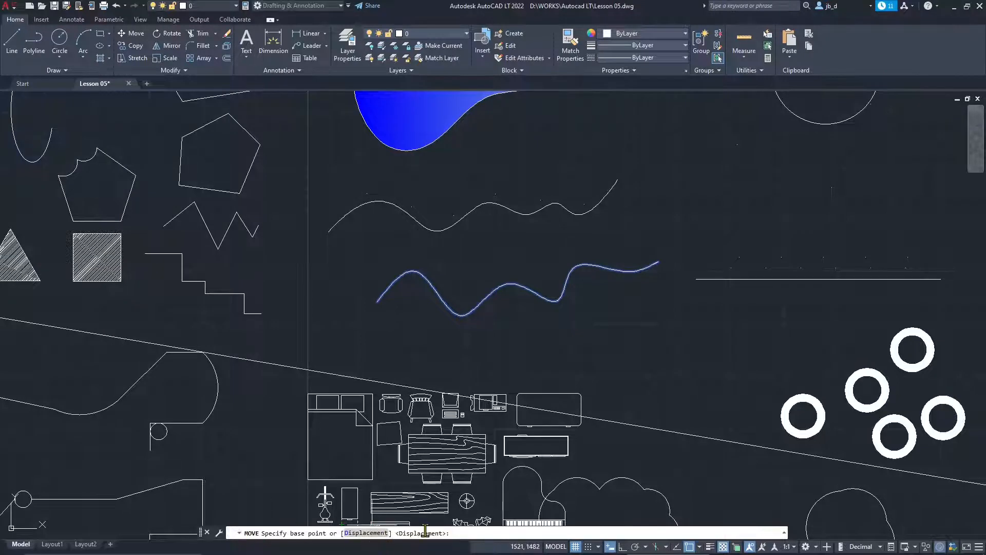
key(Escape)
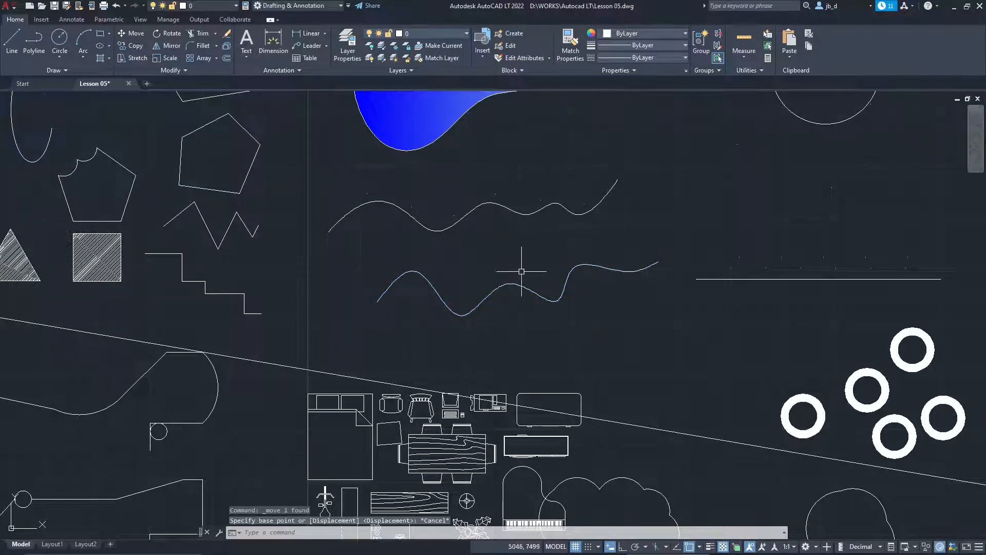
middle_drag(383, 235, 415, 256)
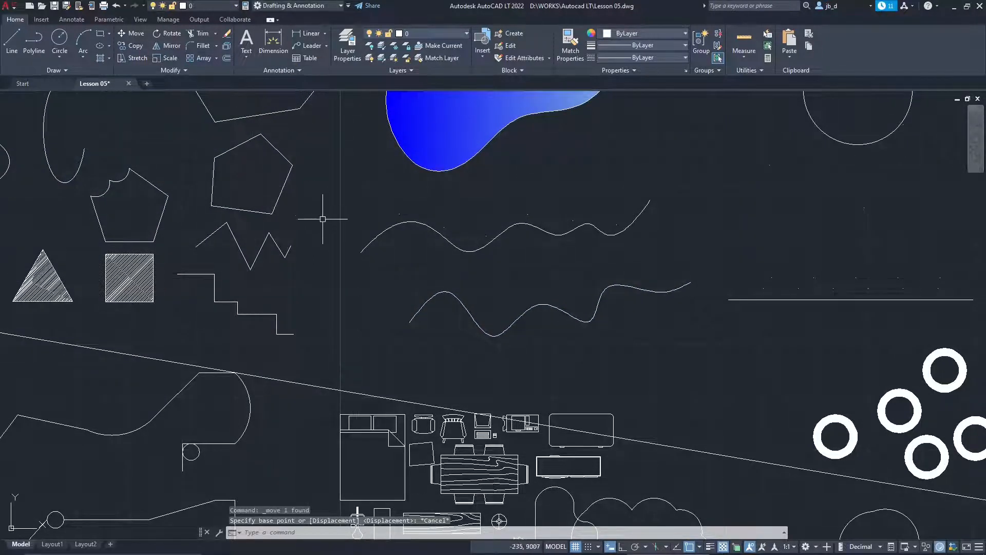
scroll(373, 291, down, 2)
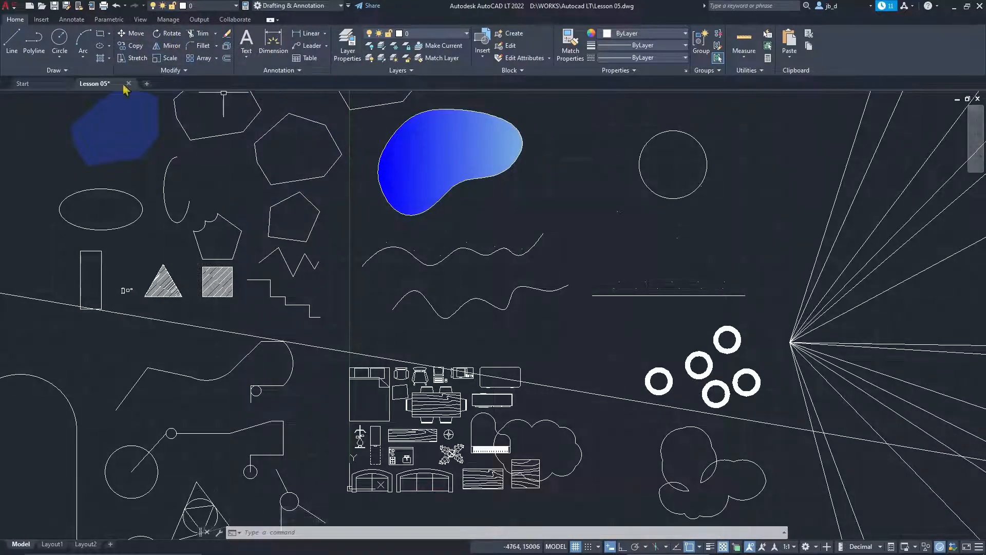
mouse_move(259, 116)
middle_down()
mouse_move(271, 180)
mouse_move(254, 227)
middle_up()
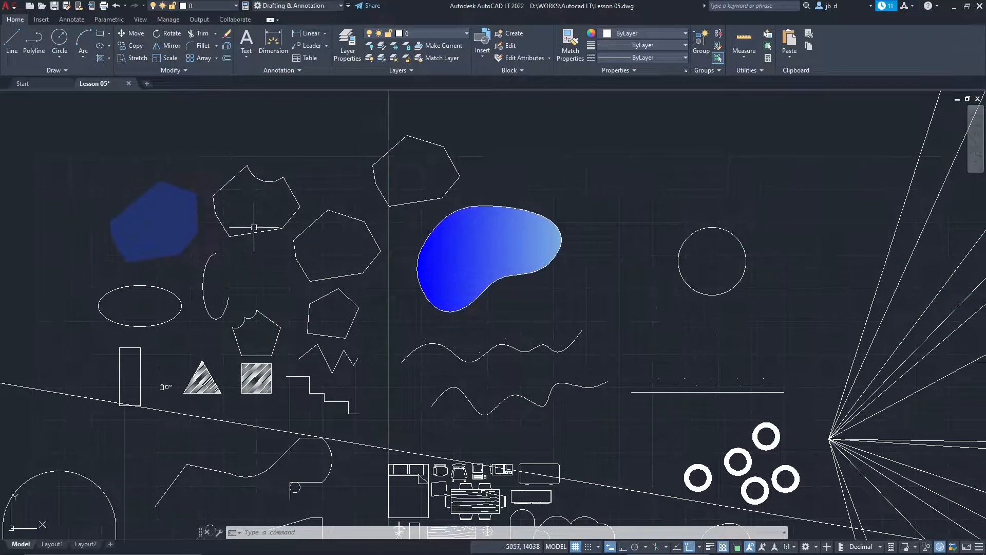
click(163, 36)
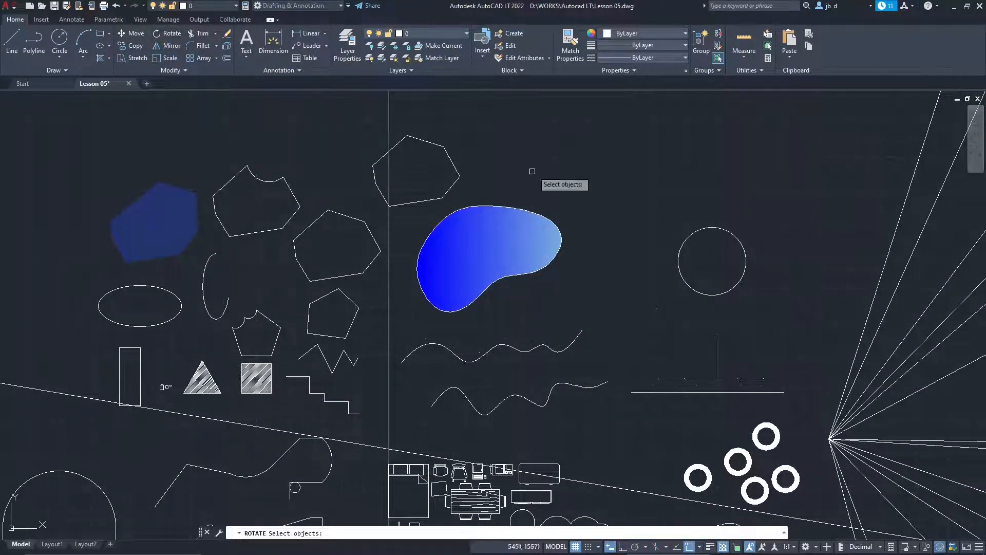
scroll(532, 171, up, 3)
key(Escape)
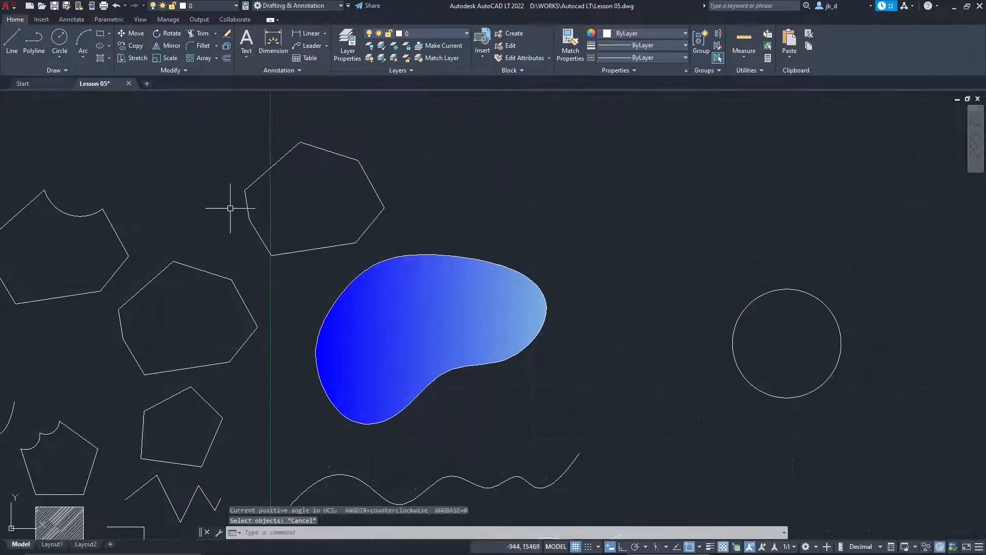
- Draw a single line about 4270 units long at 45° in the empty space above and right of the blue gradient shape
click(15, 44)
middle_drag(683, 242, 555, 246)
click(409, 238)
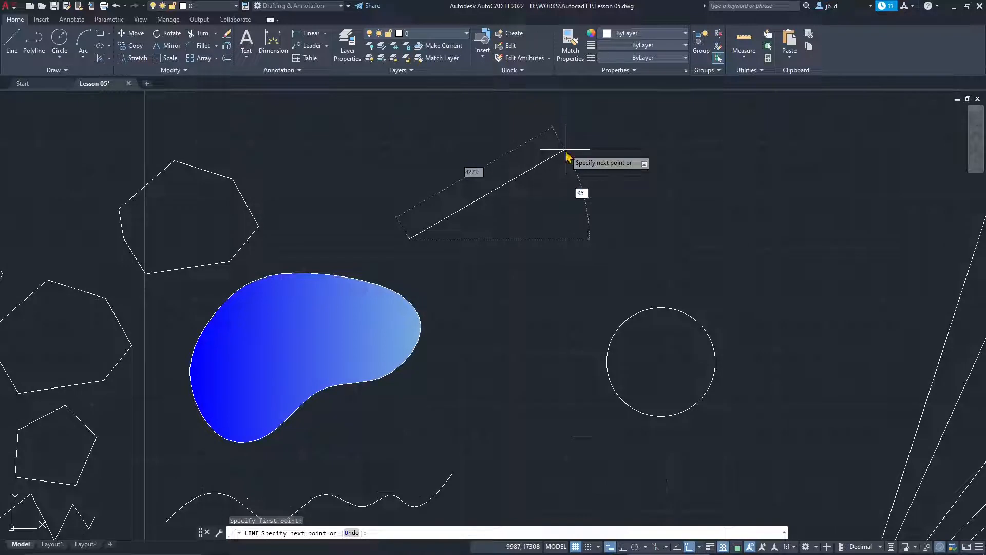
key(Return)
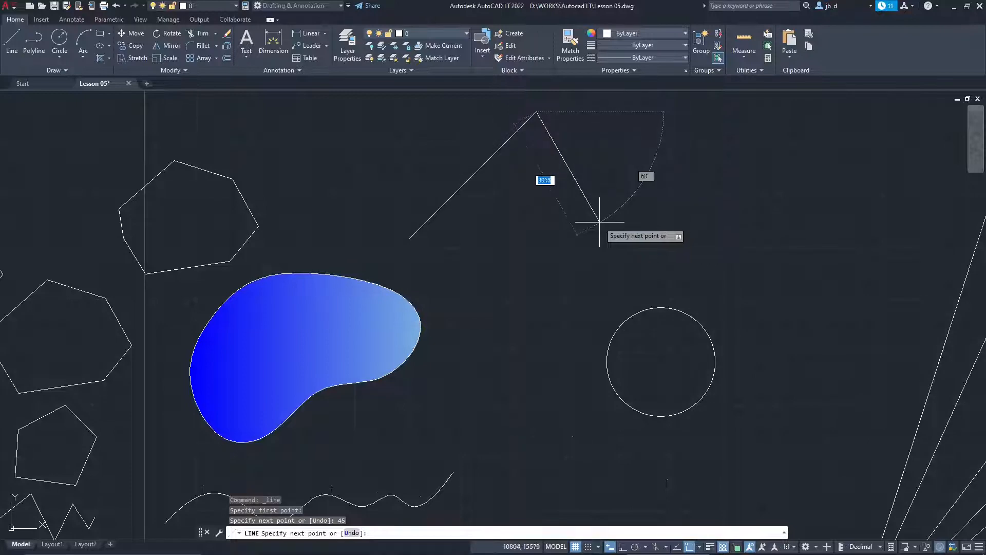
key(Escape)
scroll(584, 220, down, 2)
click(510, 211)
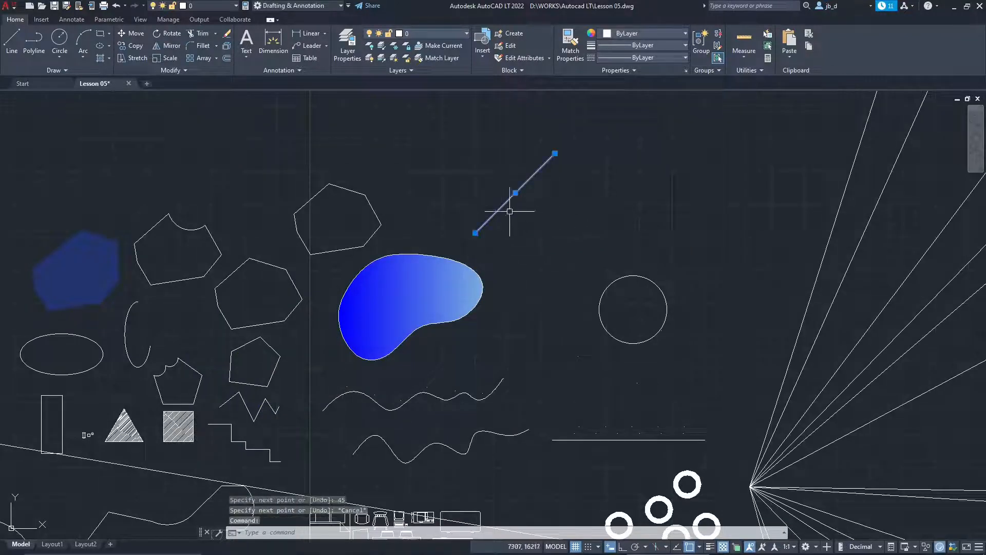
- Move the tall narrow rectangle below the ellipse freehand up and to the left, into clear space off the slanted line
middle_drag(176, 154, 315, 131)
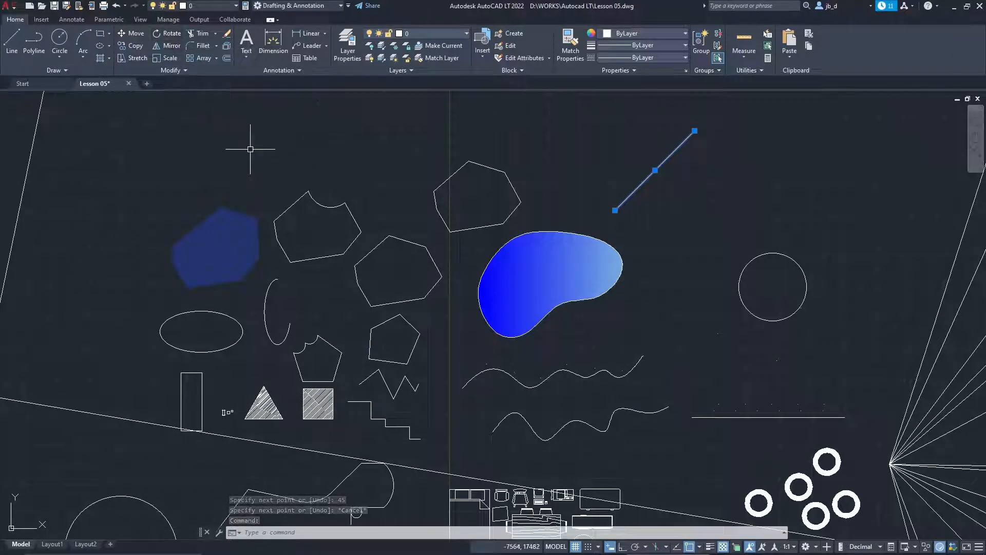
mouse_move(229, 356)
middle_down()
mouse_move(365, 303)
mouse_move(396, 307)
middle_up()
scroll(355, 360, up, 3)
scroll(360, 359, down, 3)
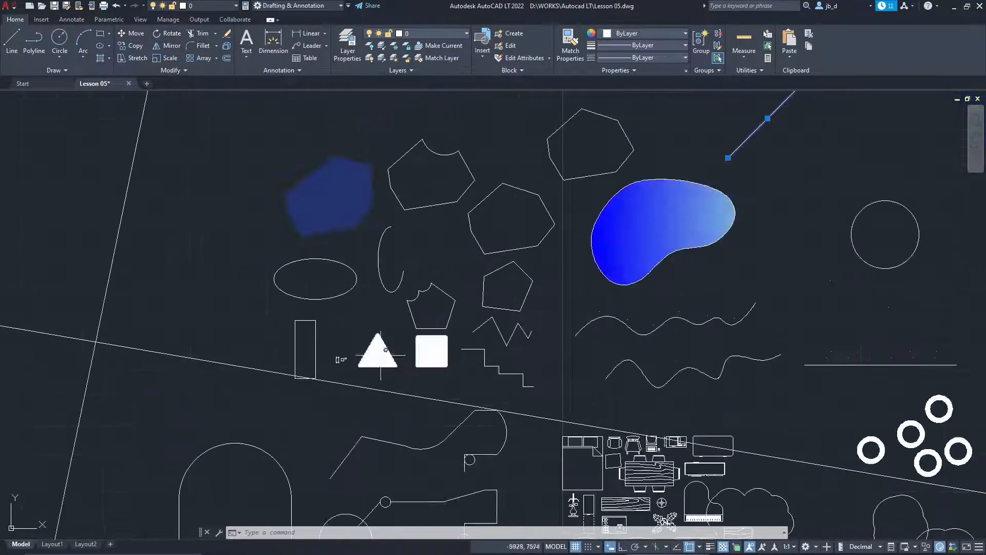
scroll(349, 360, up, 2)
click(314, 354)
click(317, 315)
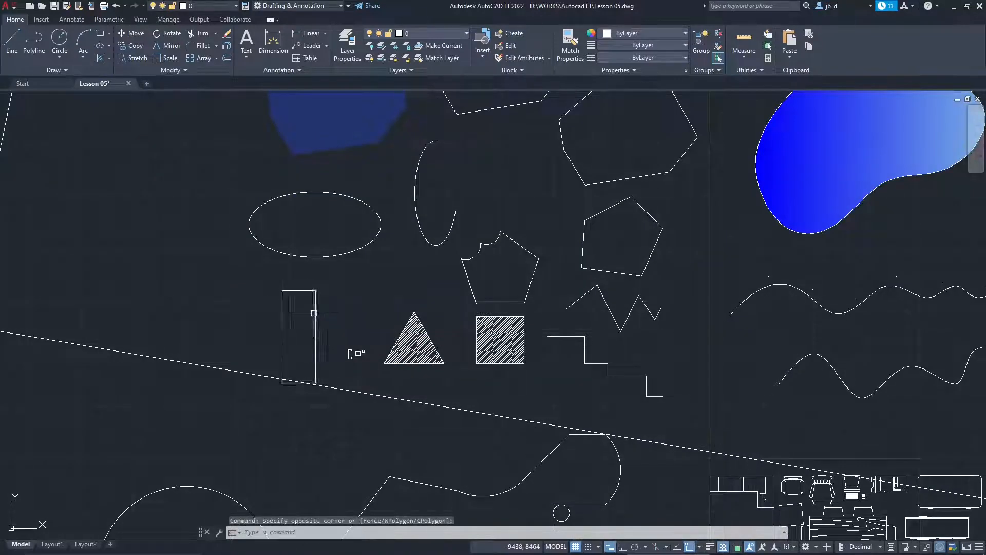
click(315, 313)
middle_drag(222, 361, 271, 305)
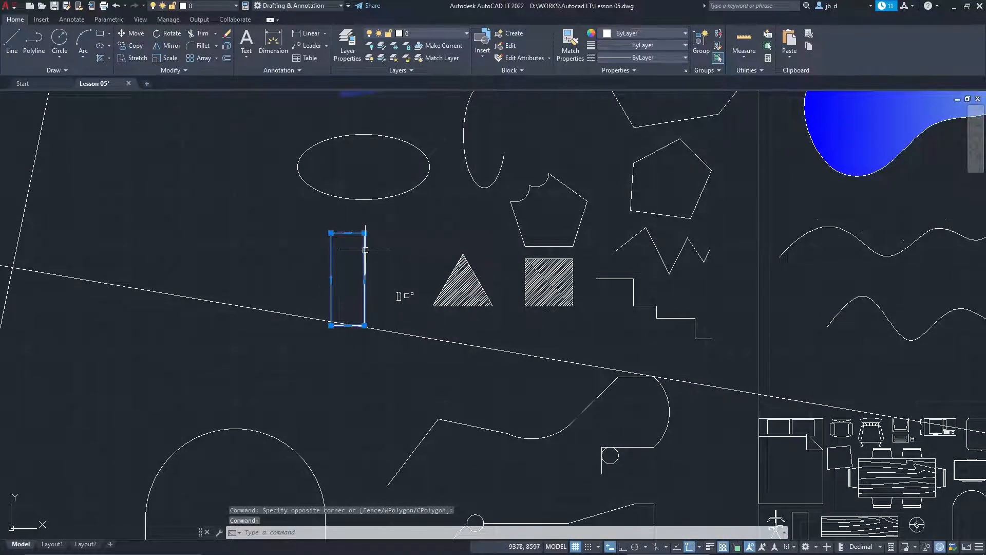
drag(365, 250, 173, 192)
middle_drag(174, 271, 308, 302)
scroll(288, 297, up, 4)
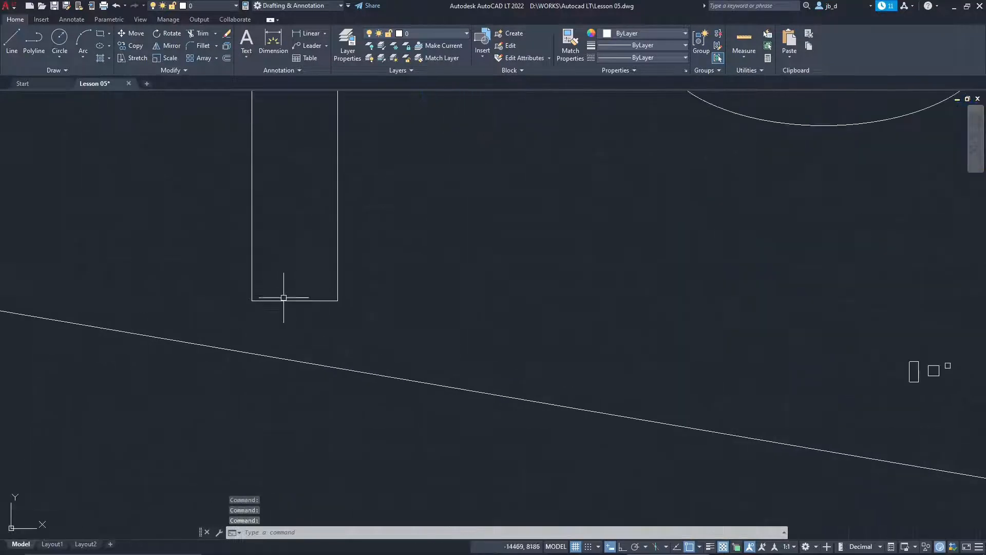
- Try to rotate the tall rectangle with the Rotate command, using its centre as the base point
middle_drag(234, 311, 292, 350)
middle_drag(234, 257, 262, 284)
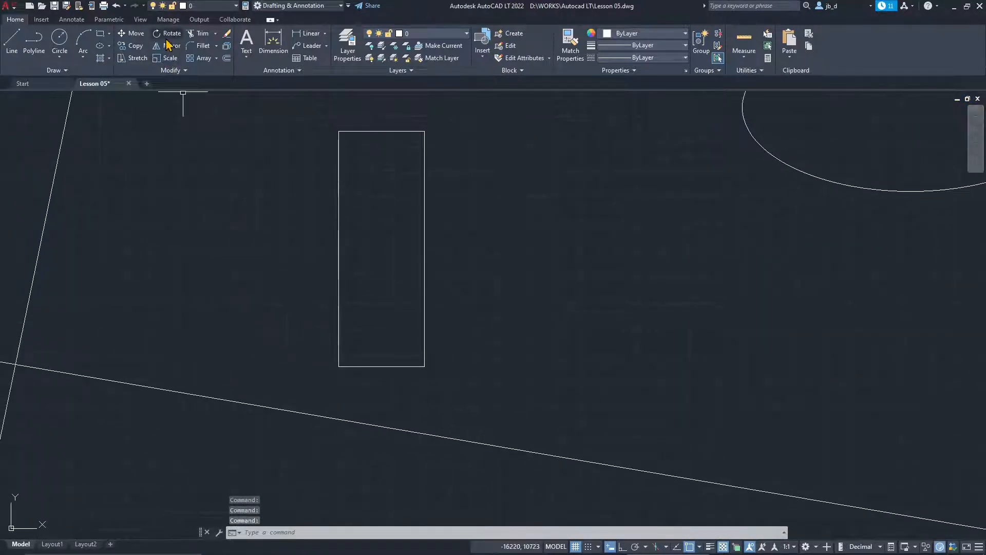
click(166, 38)
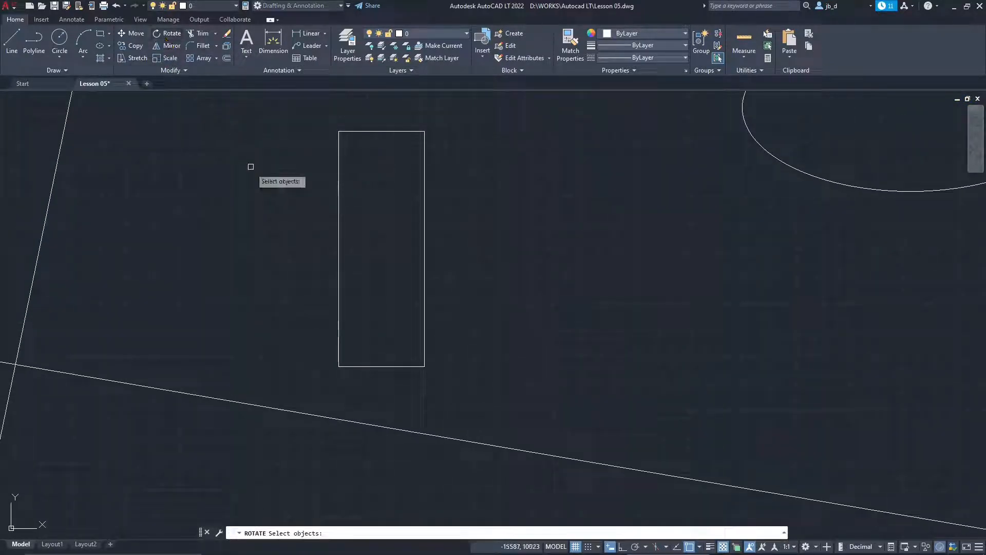
click(338, 200)
key(Return)
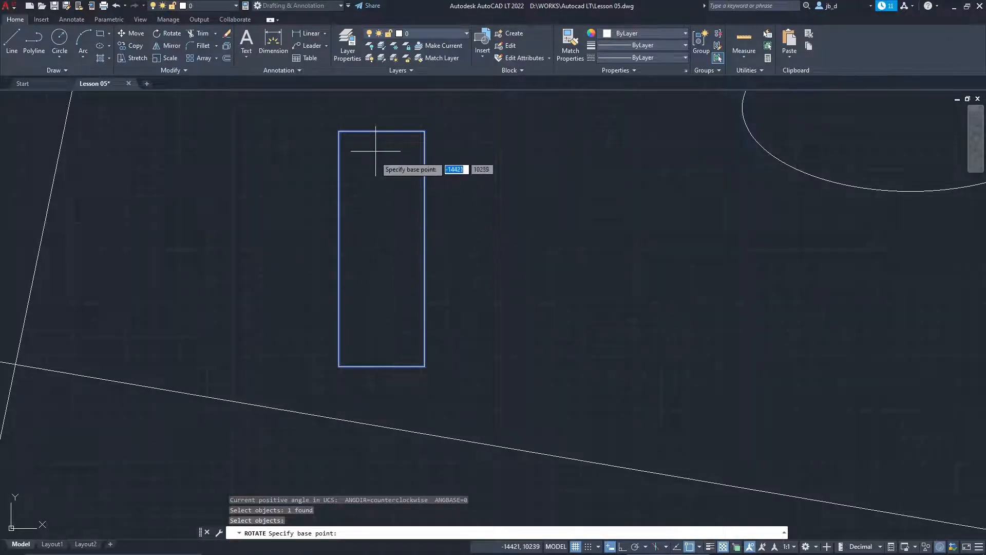
click(380, 247)
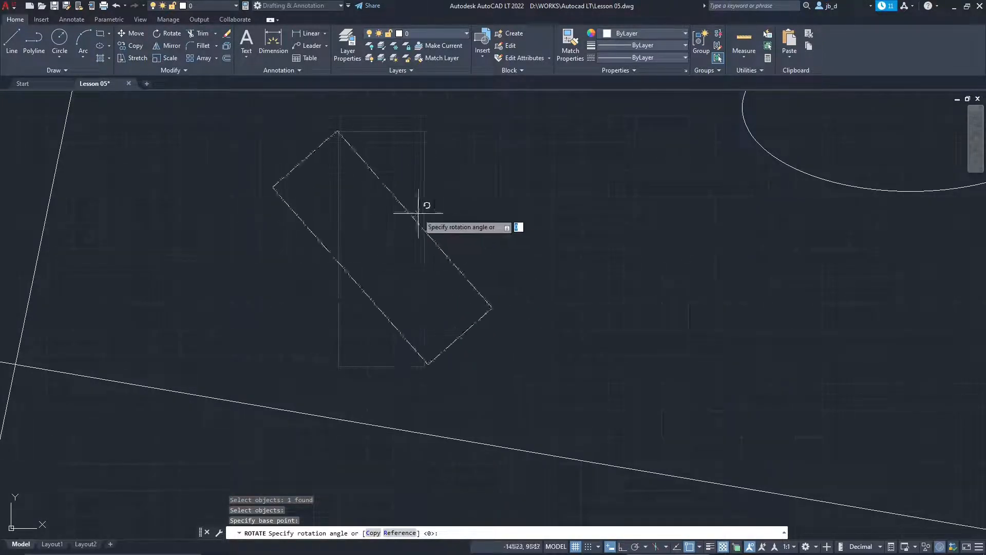
key(Escape)
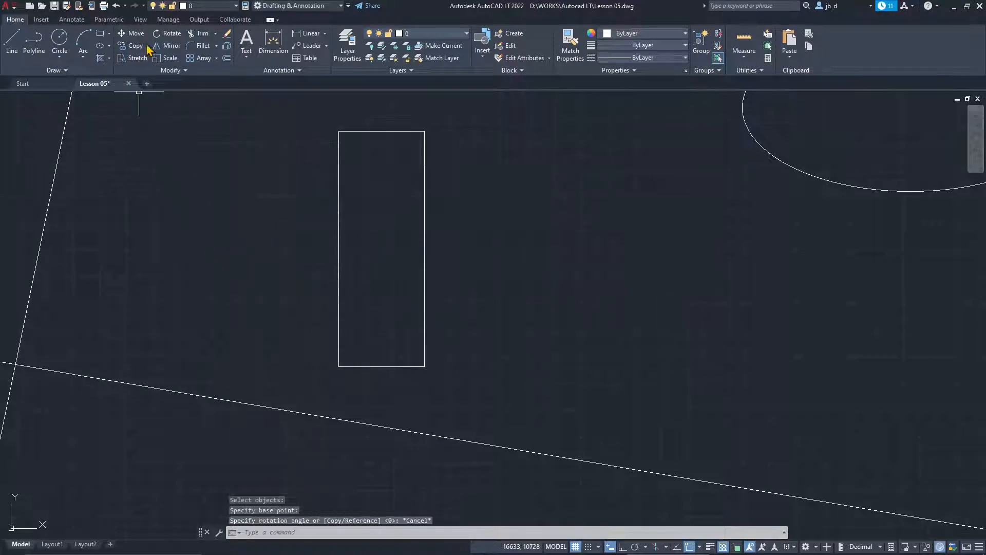
- Try to rotate the tall rectangle with the Rotate command, using its lower-left corner as the base point
click(168, 33)
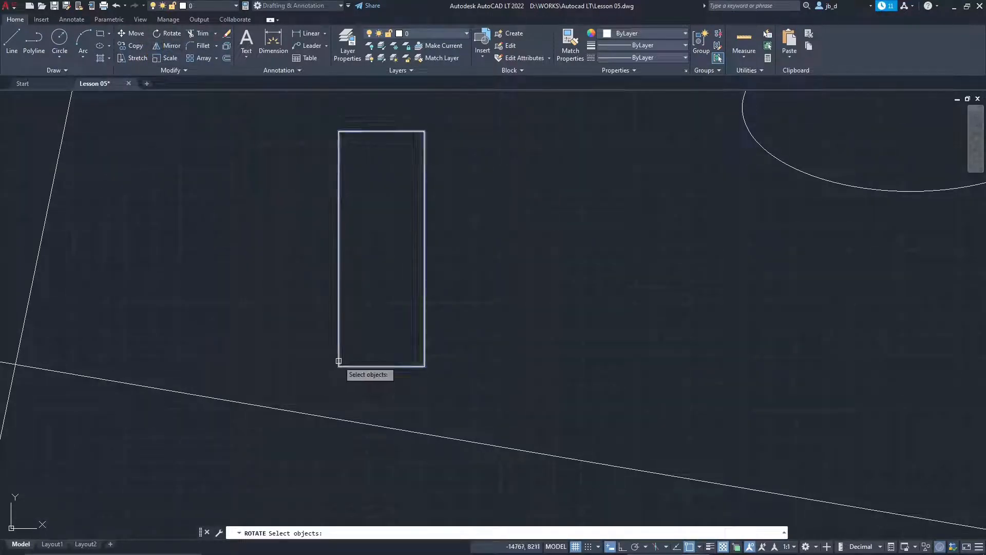
click(339, 361)
key(Return)
click(338, 366)
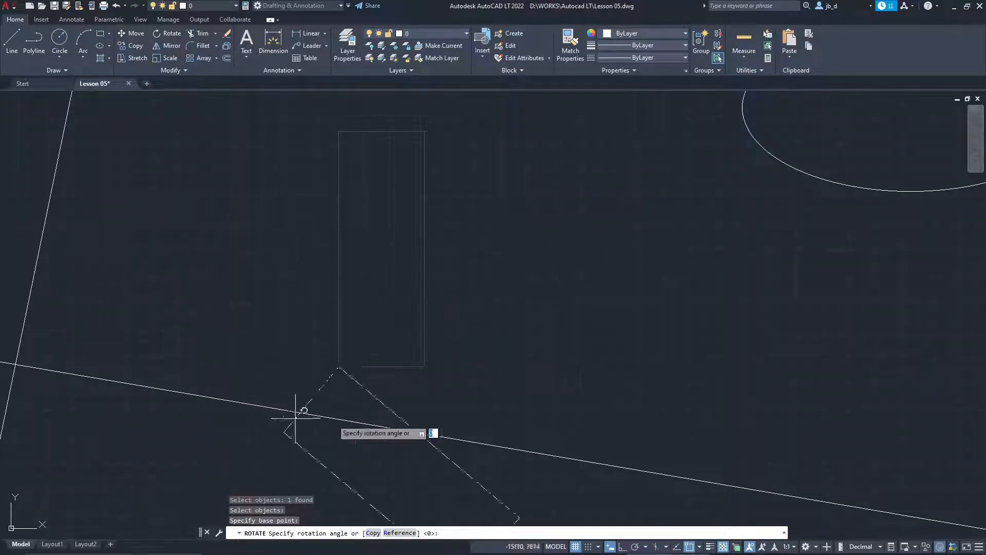
key(Escape)
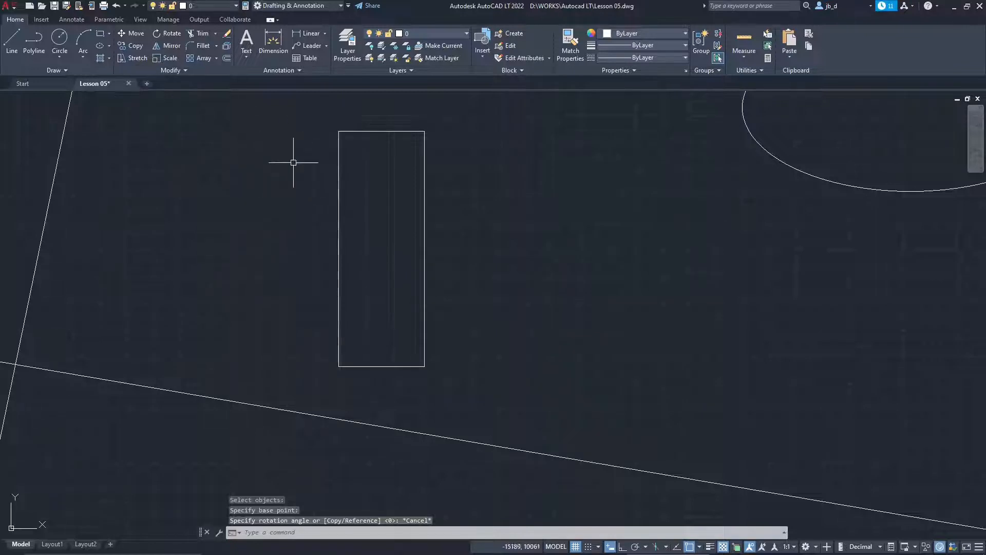
- Review which running object snap modes are enabled for picking base points
middle_drag(266, 161, 304, 171)
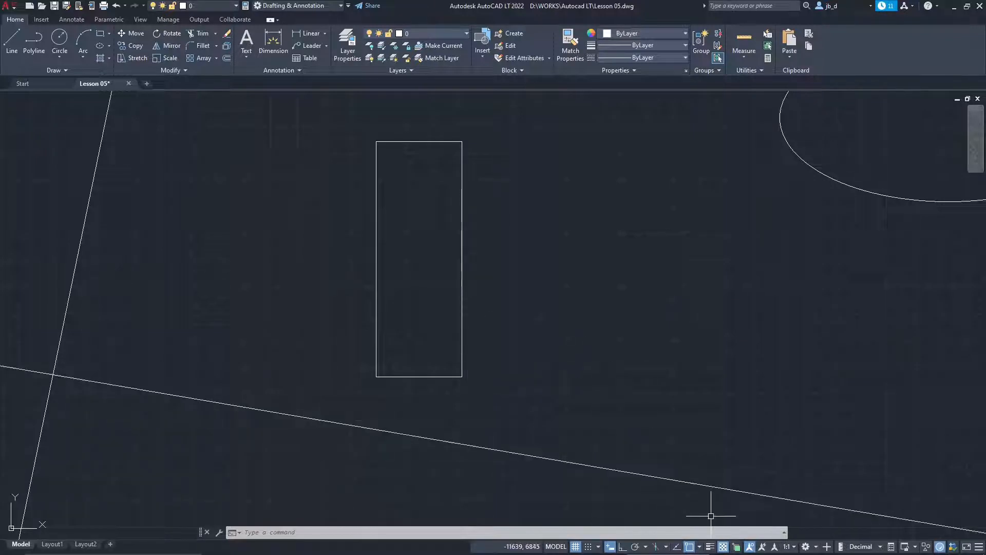
click(701, 546)
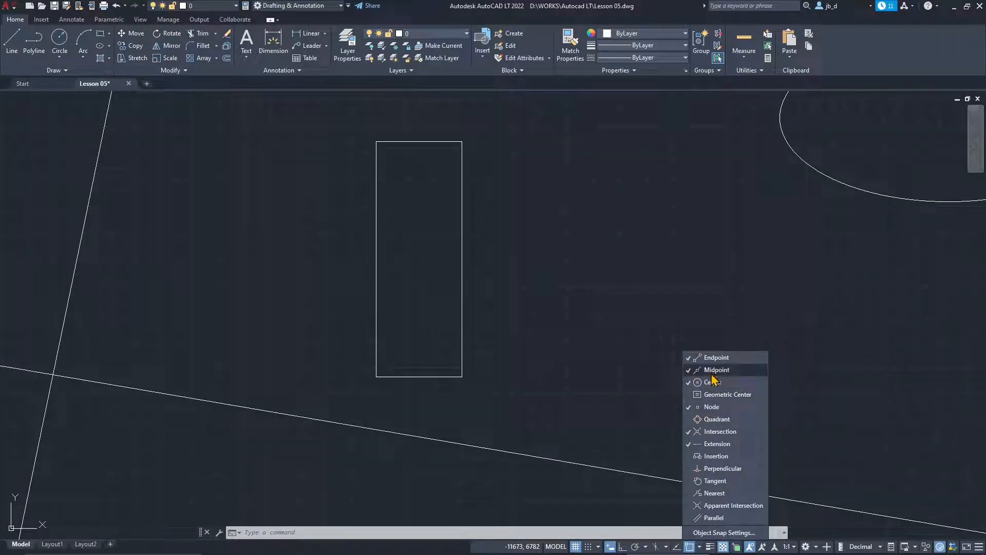
click(516, 185)
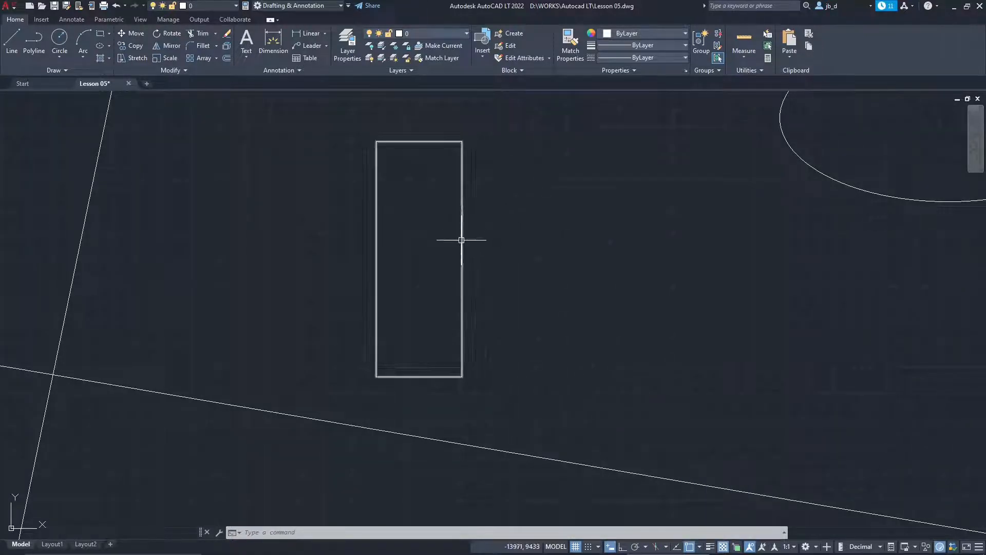
scroll(650, 380, down, 5)
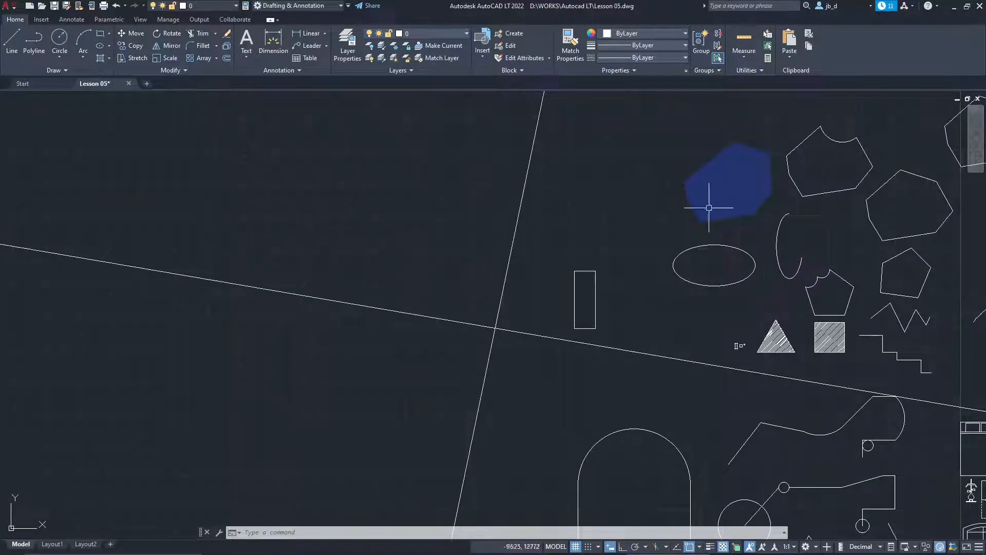
scroll(690, 288, up, 2)
scroll(452, 308, up, 4)
middle_drag(596, 326, 405, 264)
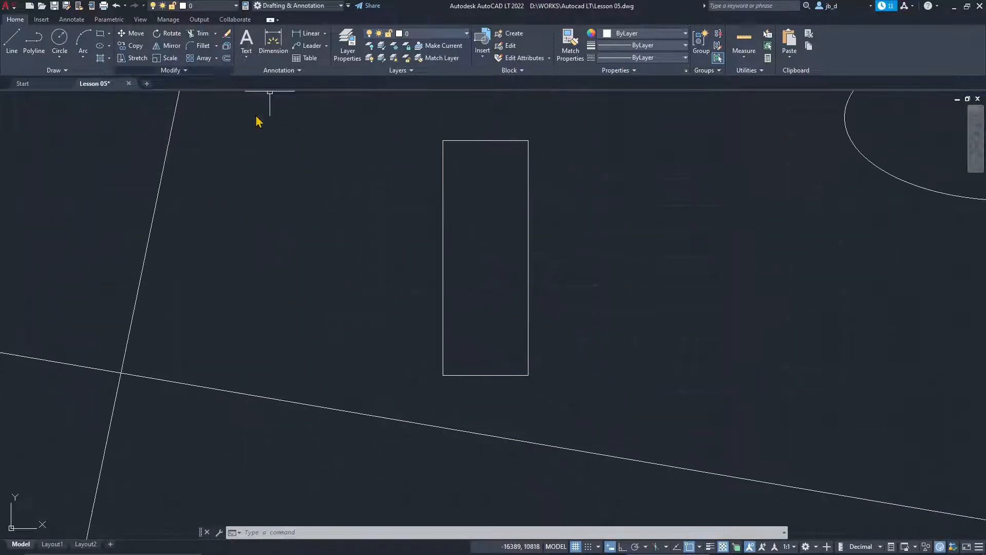
middle_drag(385, 182, 385, 191)
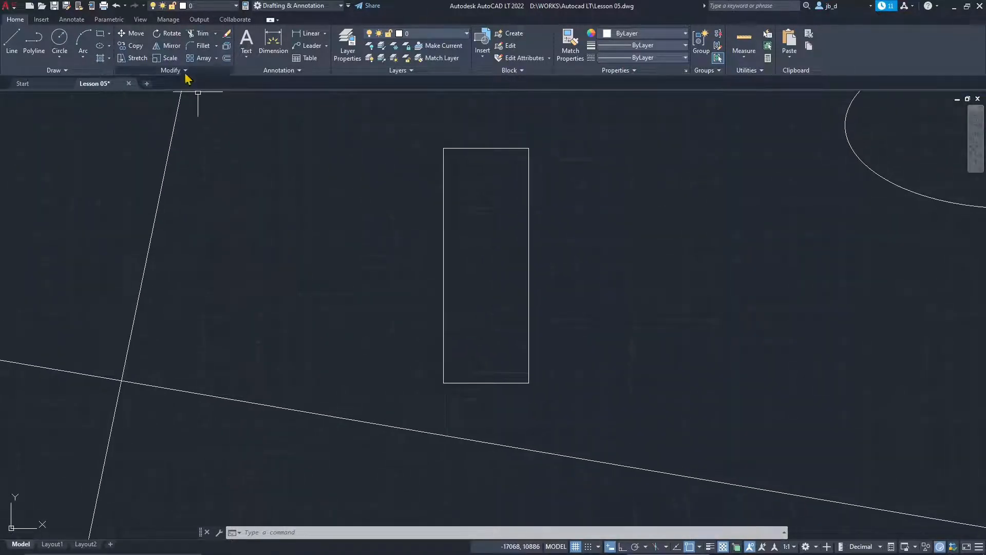
click(172, 34)
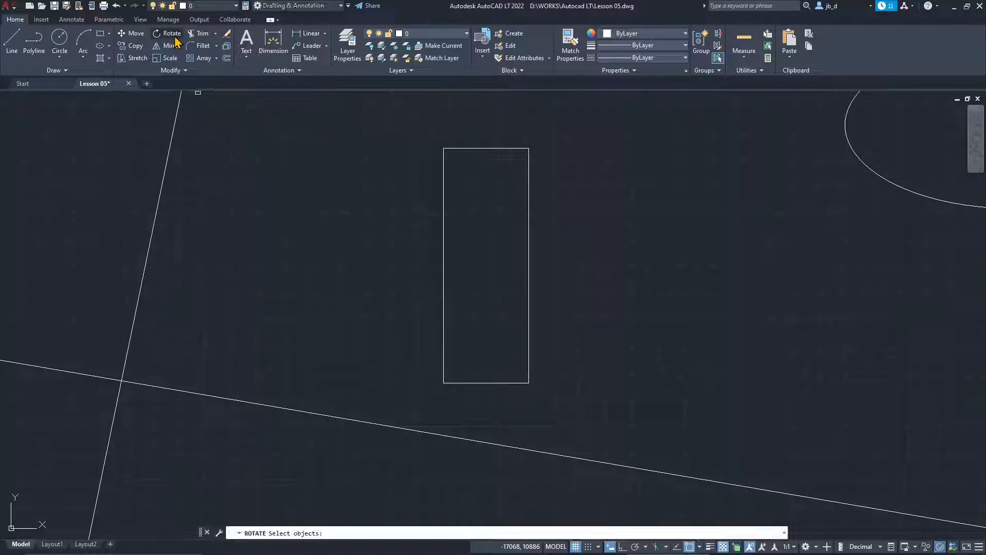
click(443, 210)
key(Return)
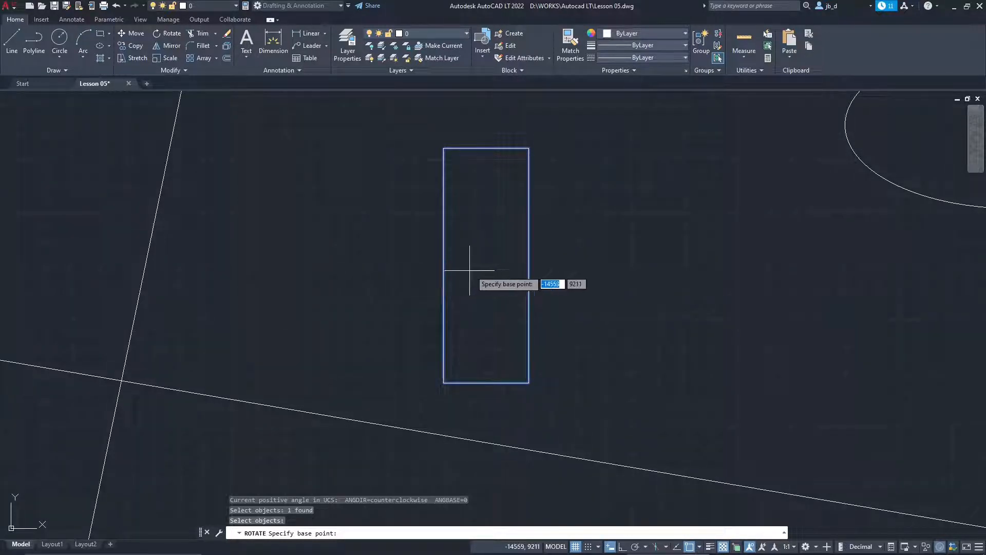
key(Escape)
click(447, 264)
click(443, 246)
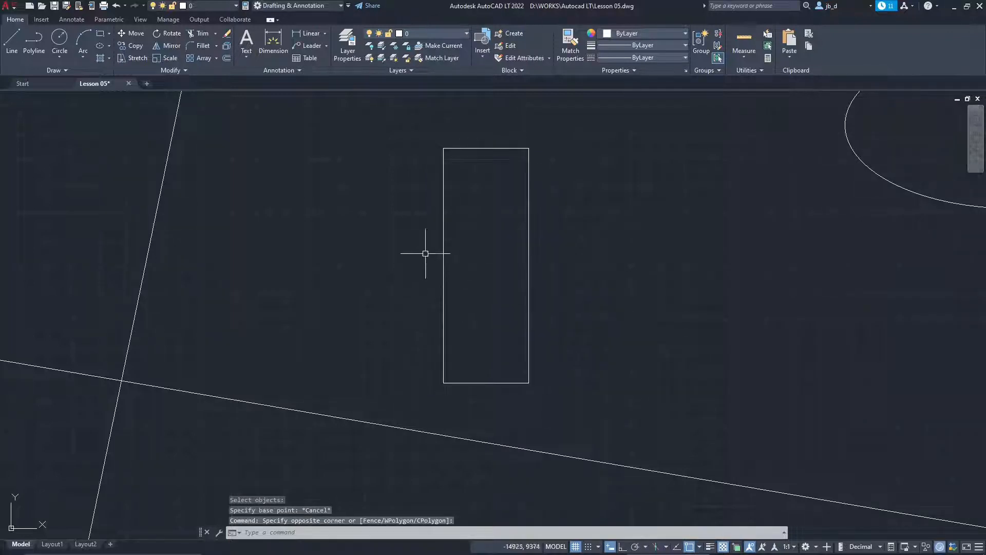
- Turn on object snap tracking
middle_drag(560, 399, 510, 388)
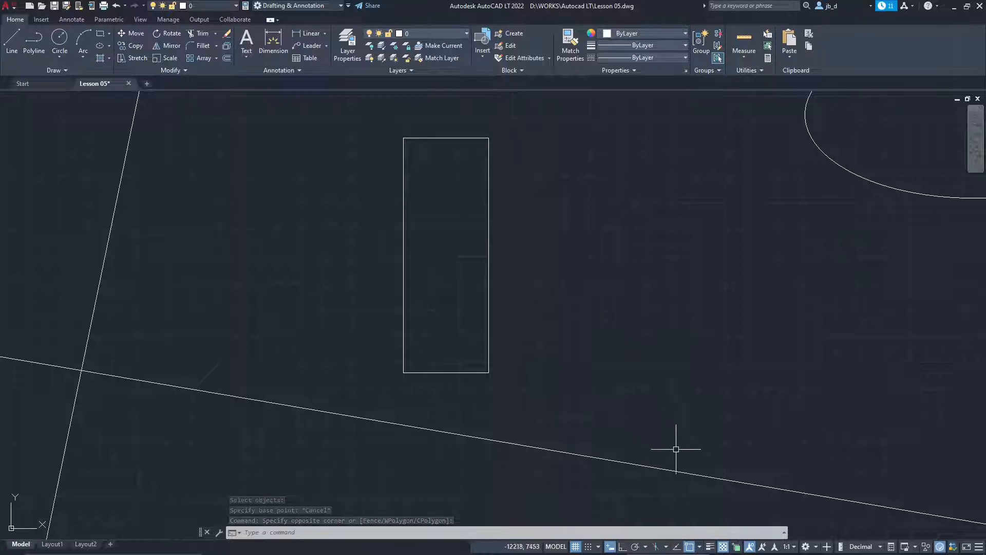
click(677, 547)
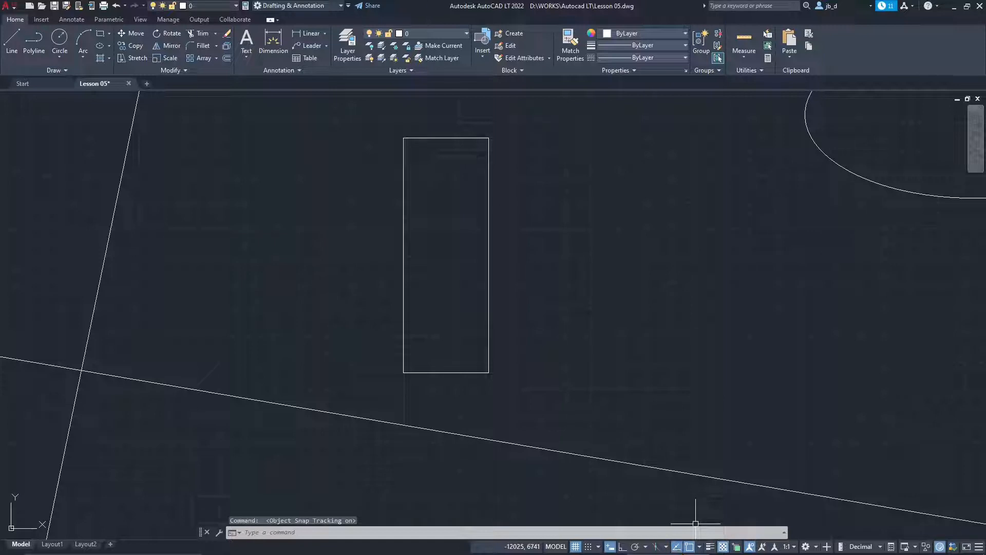
click(535, 260)
click(536, 260)
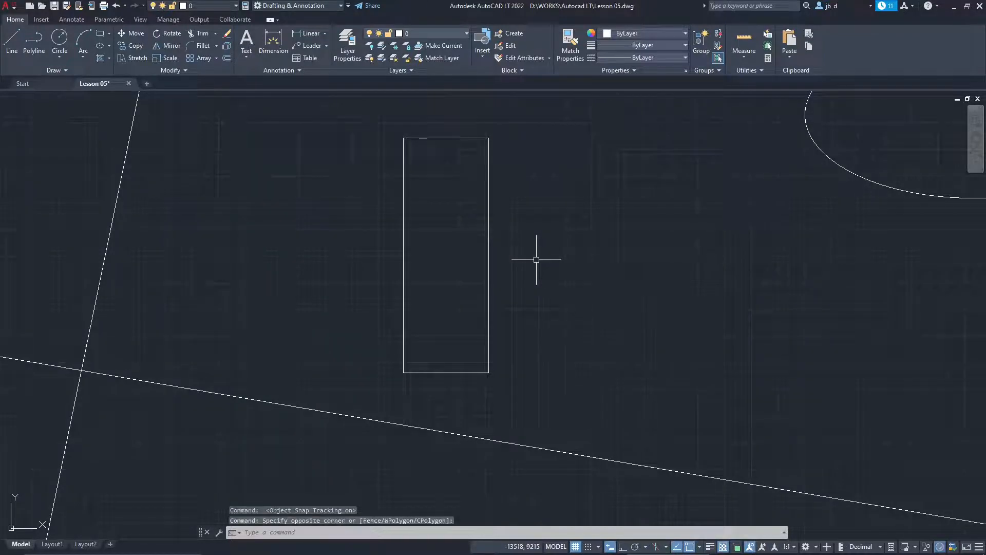
- Rotate a copy of the tall rectangle by 90° about its centre, tracked from the midpoints of its top and side edges
middle_drag(566, 265, 614, 275)
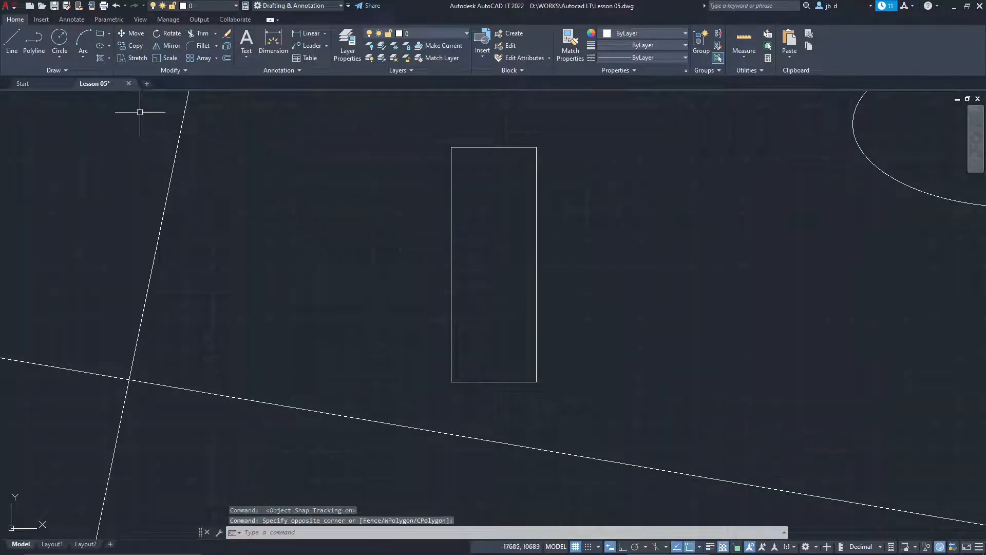
click(299, 286)
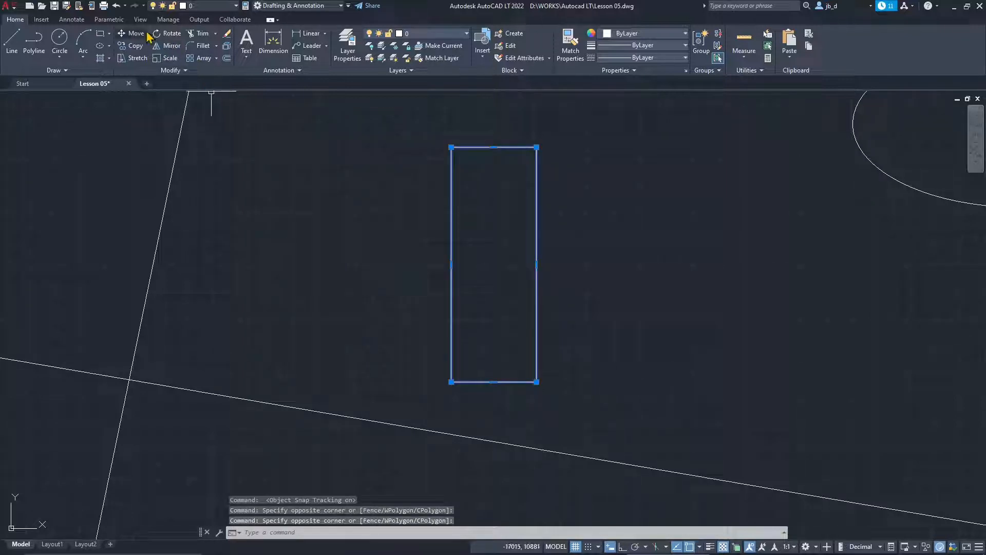
click(167, 34)
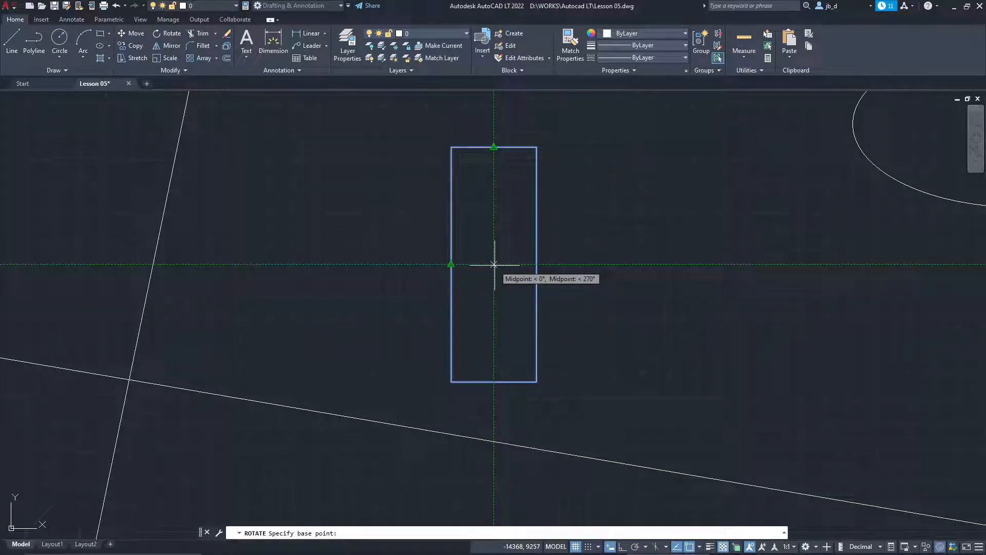
click(494, 264)
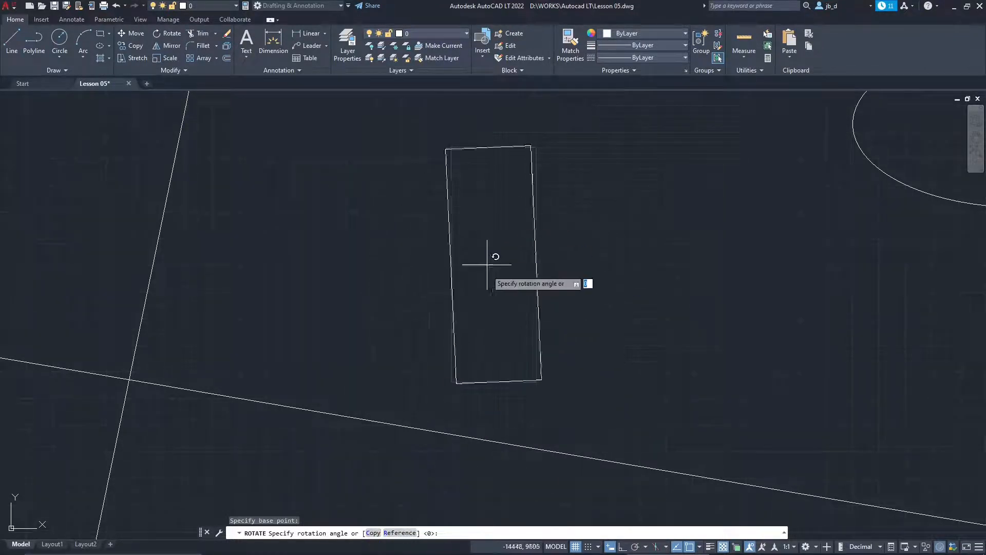
click(373, 533)
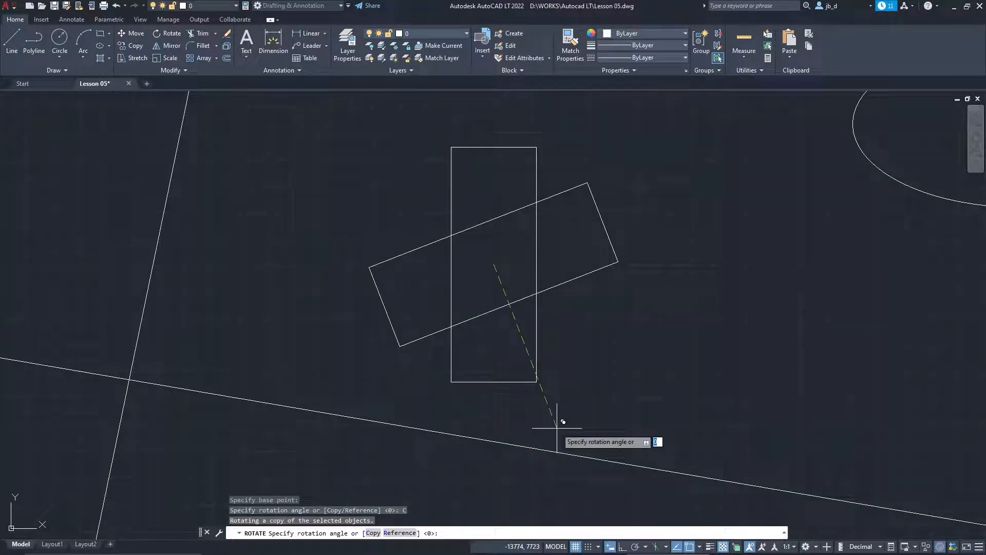
key(Return)
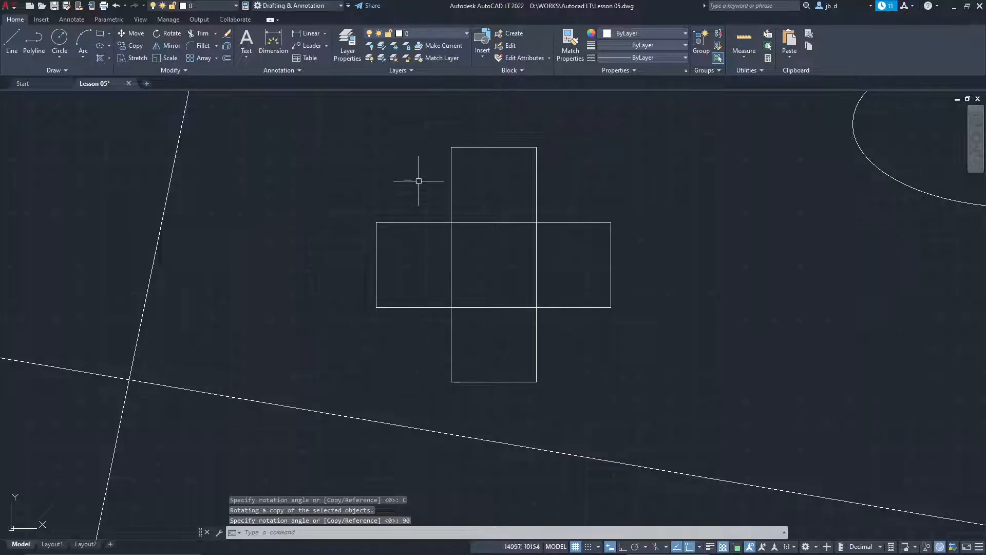
- Select the horizontal and the vertical rectangle in turn to check that they are separate objects, leaving both deselected
click(581, 222)
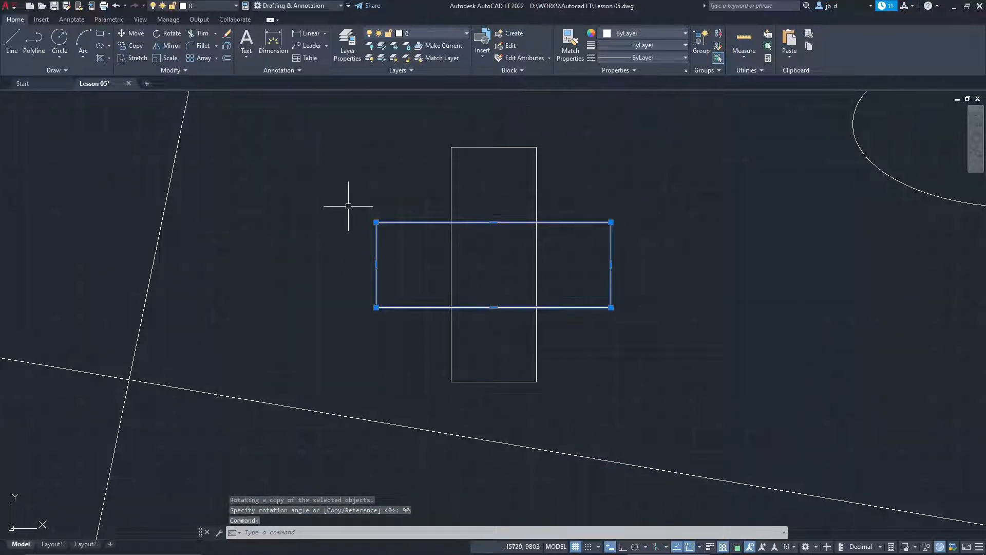
key(Escape)
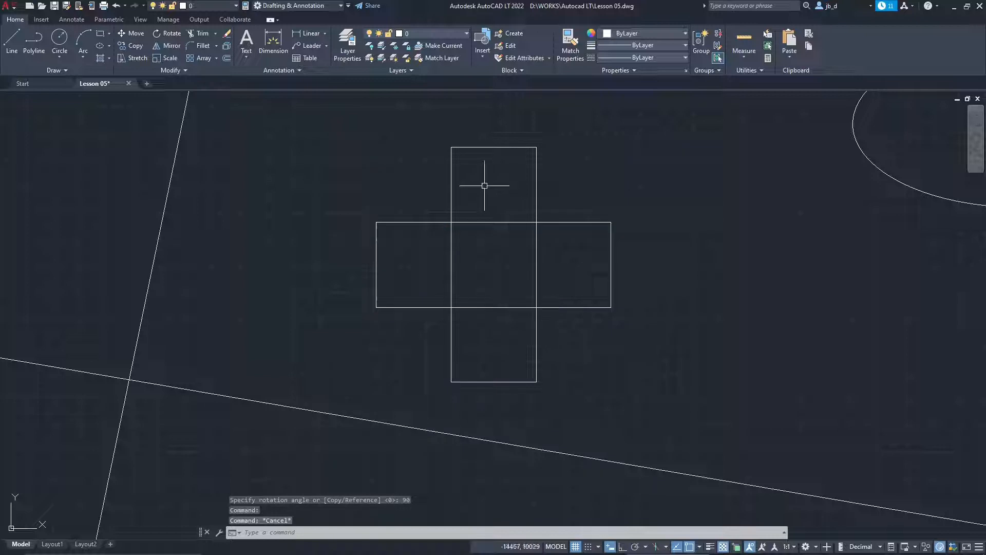
middle_drag(476, 260, 413, 264)
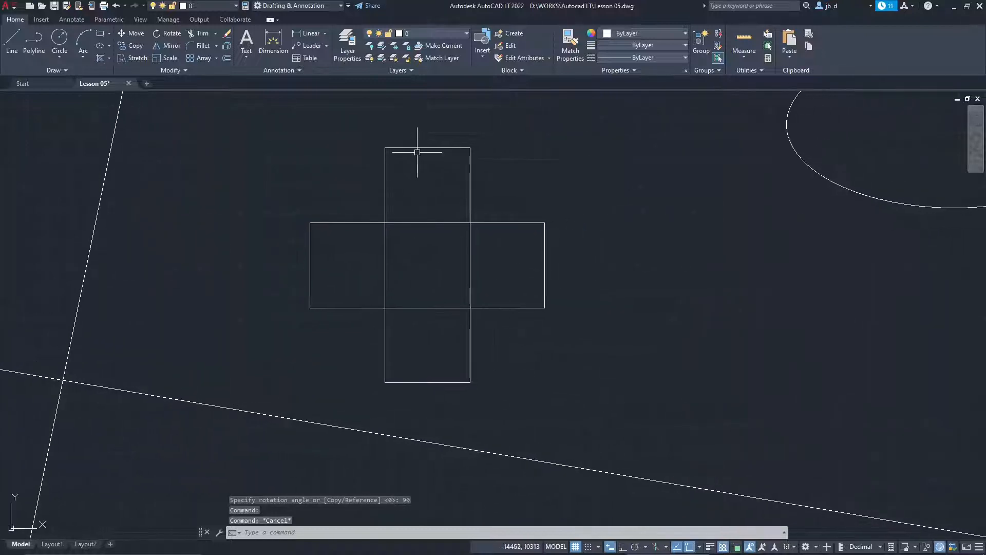
click(418, 150)
click(414, 158)
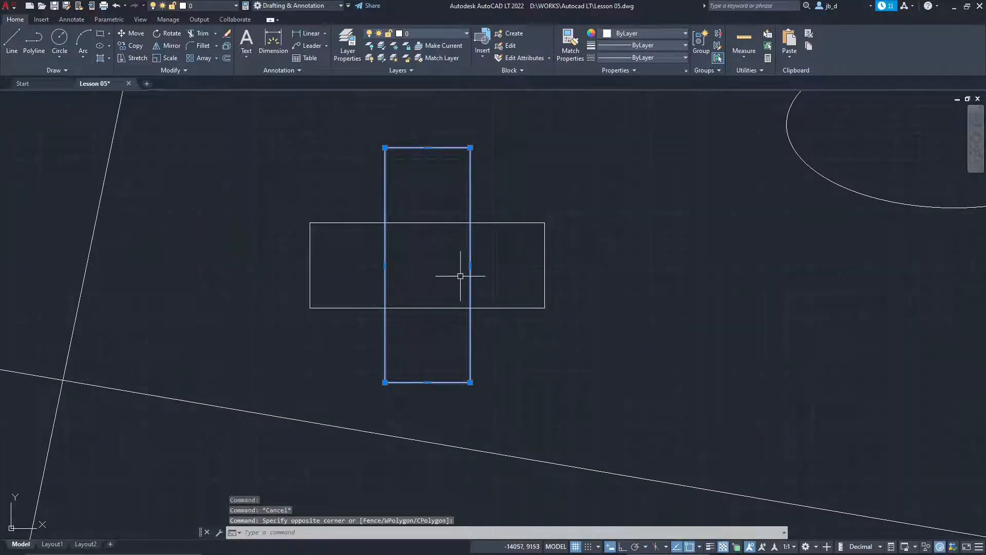
scroll(460, 276, down, 5)
key(Escape)
- Copy the outline of the hatched triangle to the clipboard and paste it into the clear space below the ellipse
scroll(488, 323, down, 3)
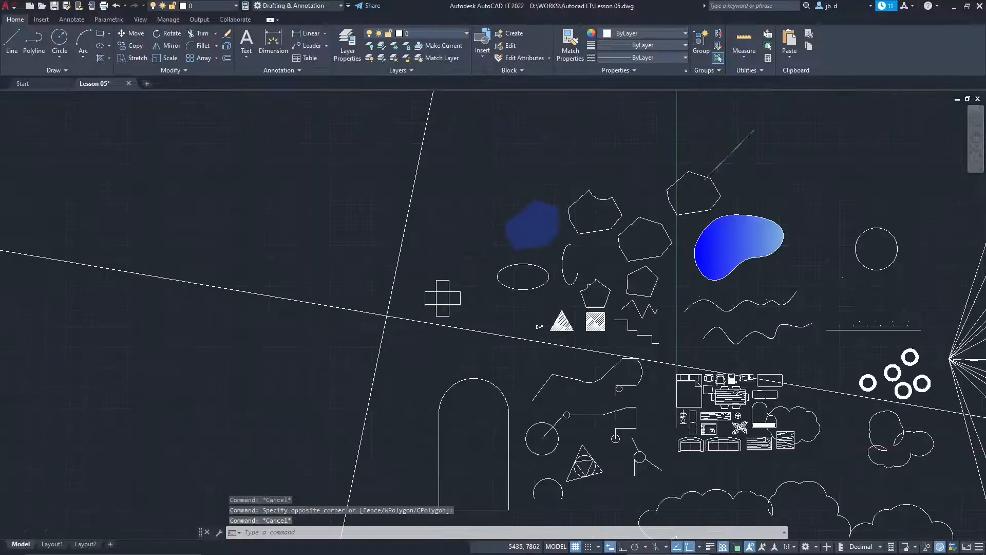
scroll(589, 321, up, 4)
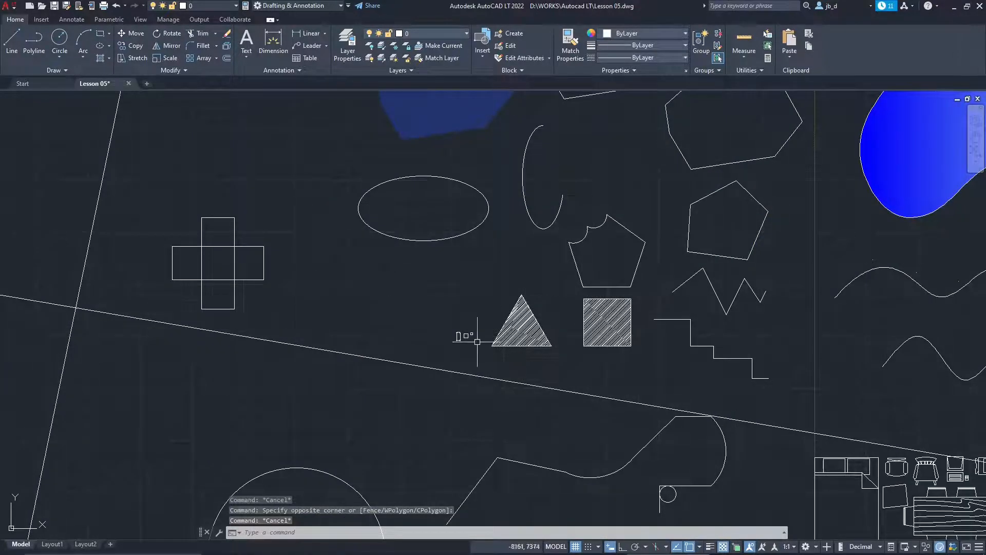
scroll(514, 318, up, 10)
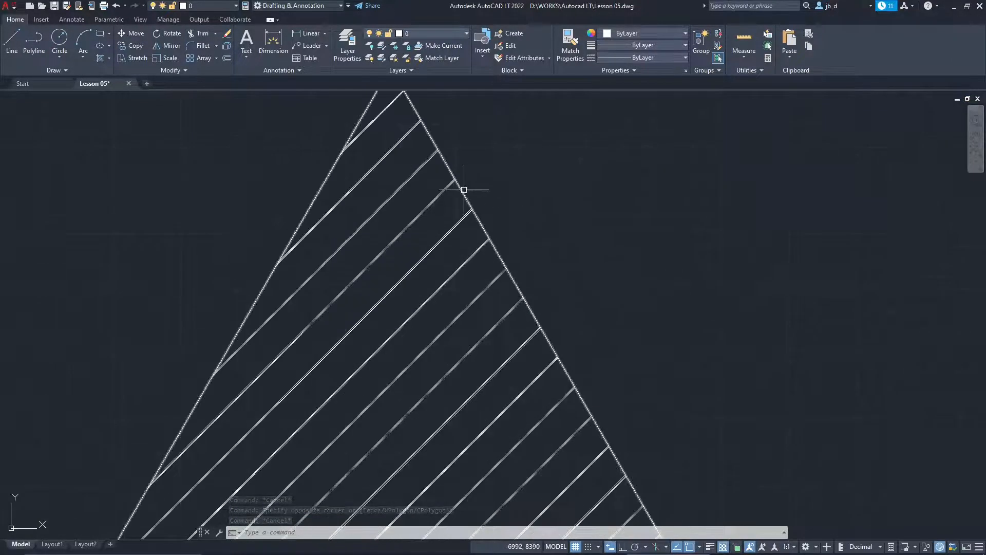
click(463, 190)
scroll(464, 189, down, 8)
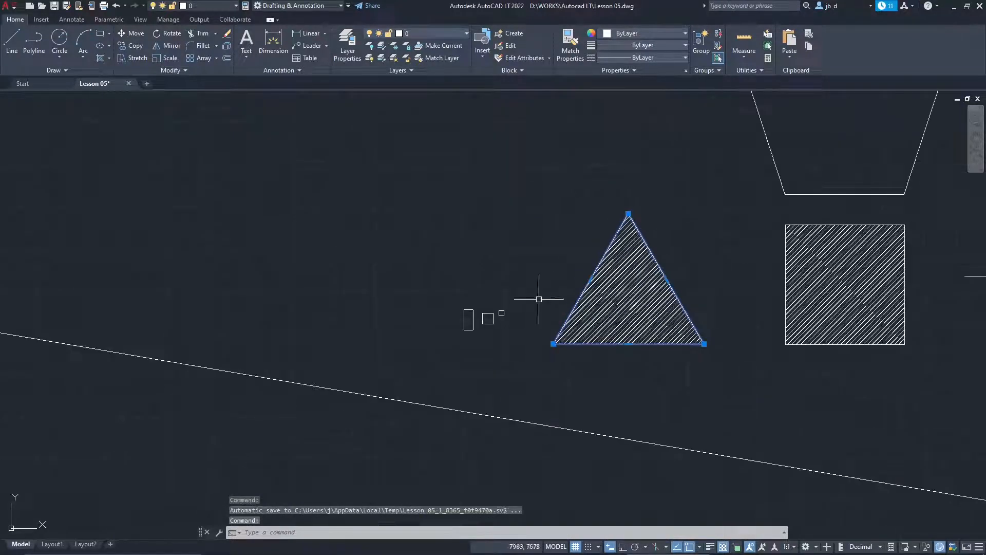
mouse_move(337, 206)
middle_down()
mouse_move(463, 282)
mouse_move(429, 247)
middle_up()
scroll(462, 283, down, 2)
key(ctrl+c)
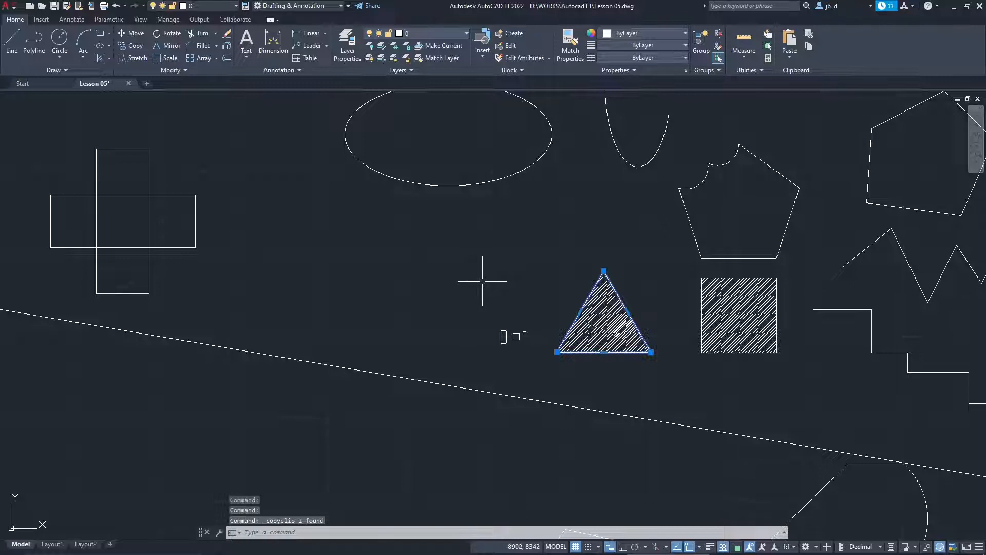
key(ctrl+v)
click(431, 301)
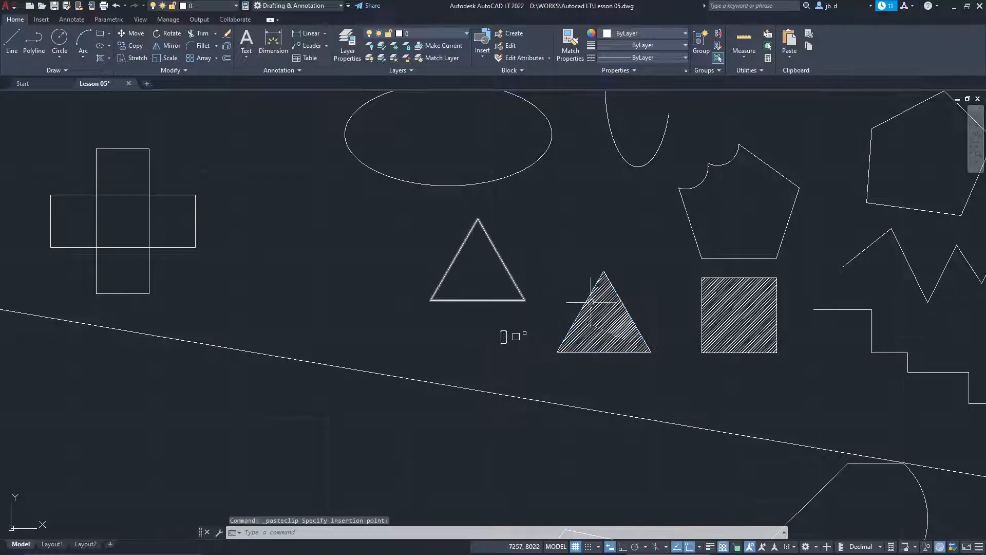
- Copy the unhatched triangle to the clipboard and paste a second one between it and the crossed rectangles
click(502, 268)
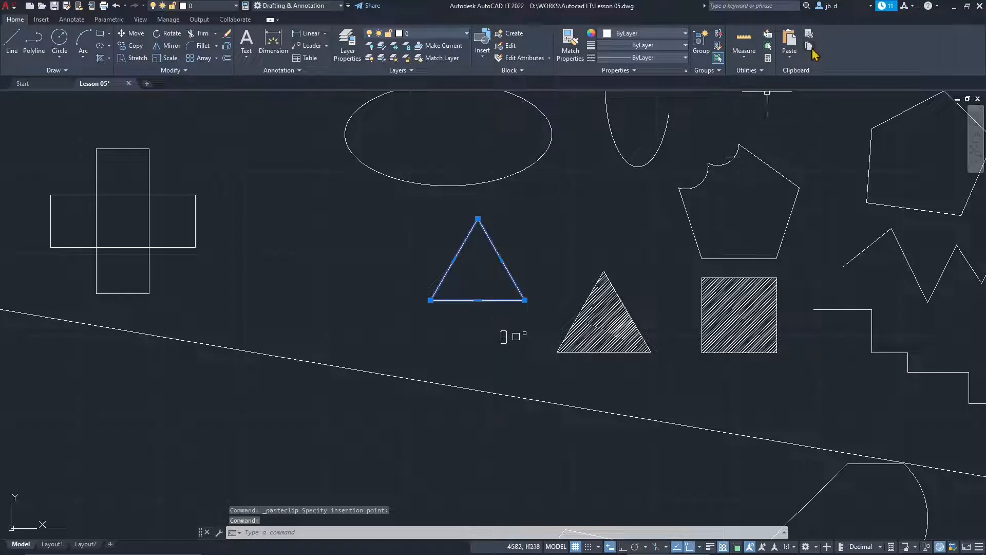
click(811, 47)
click(788, 45)
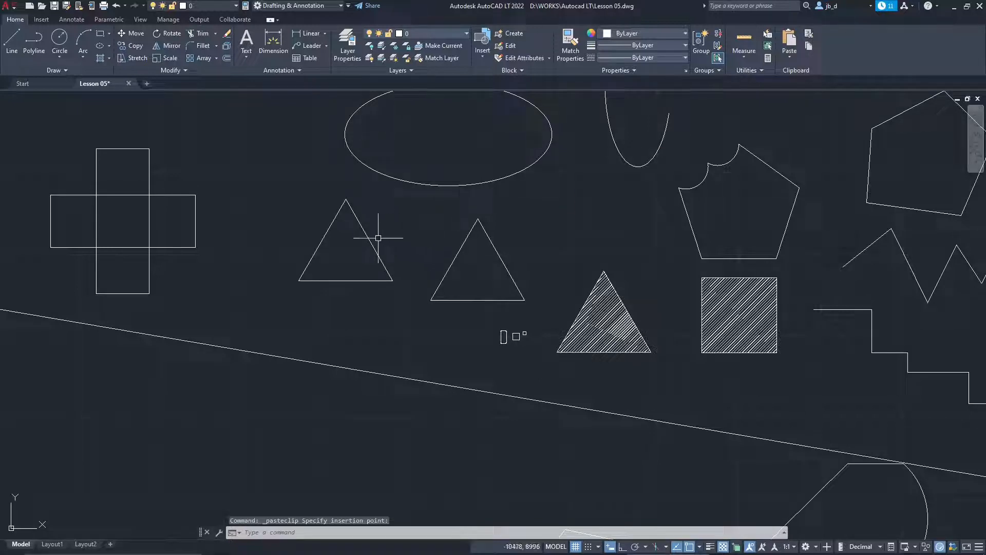
- Cut the second unhatched triangle and paste it into the clear space left of the ellipse
click(378, 238)
click(811, 35)
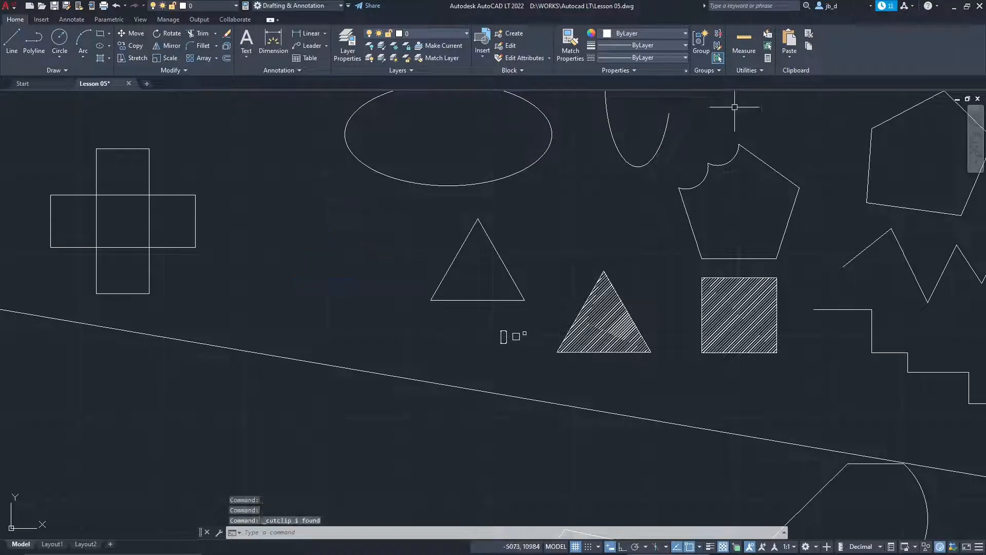
click(796, 51)
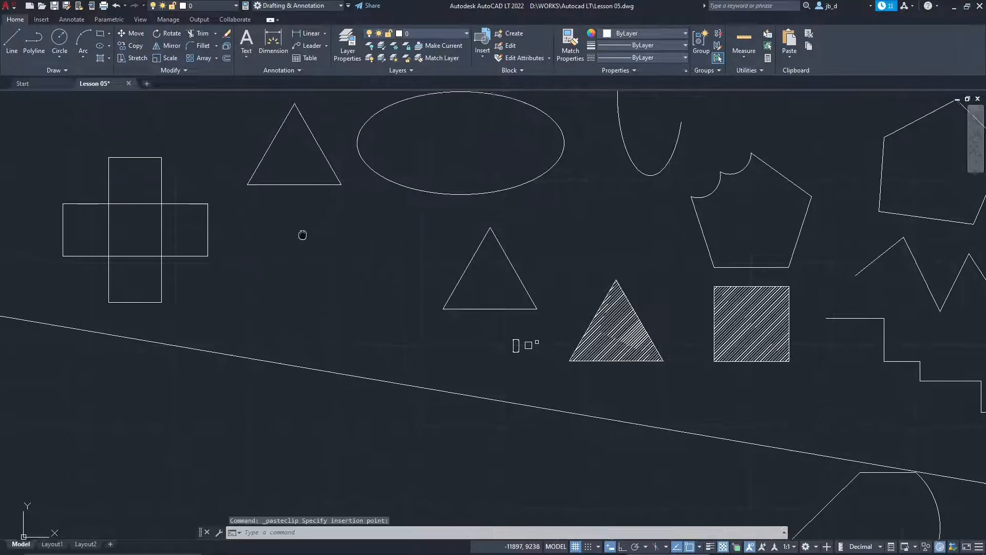
middle_drag(331, 254, 418, 316)
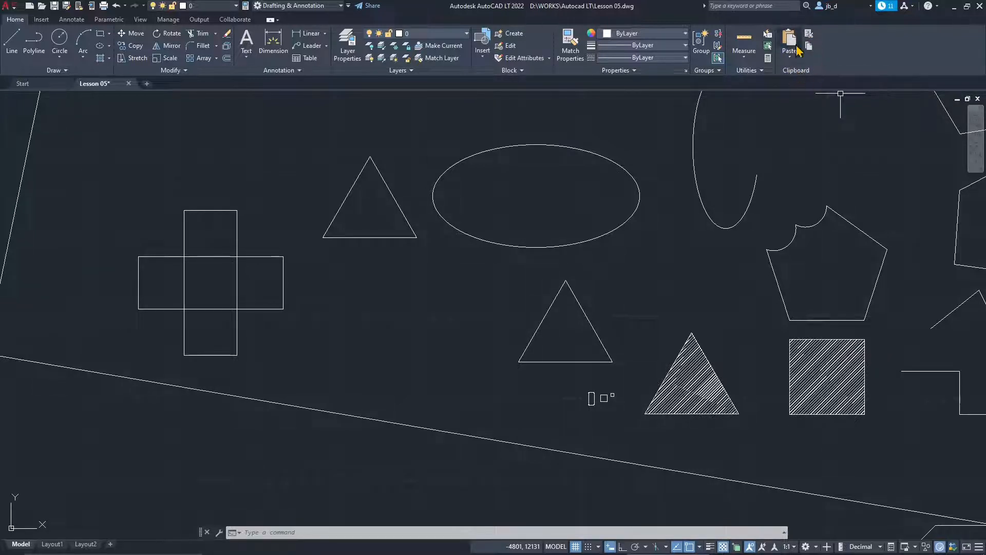
middle_drag(439, 316, 440, 317)
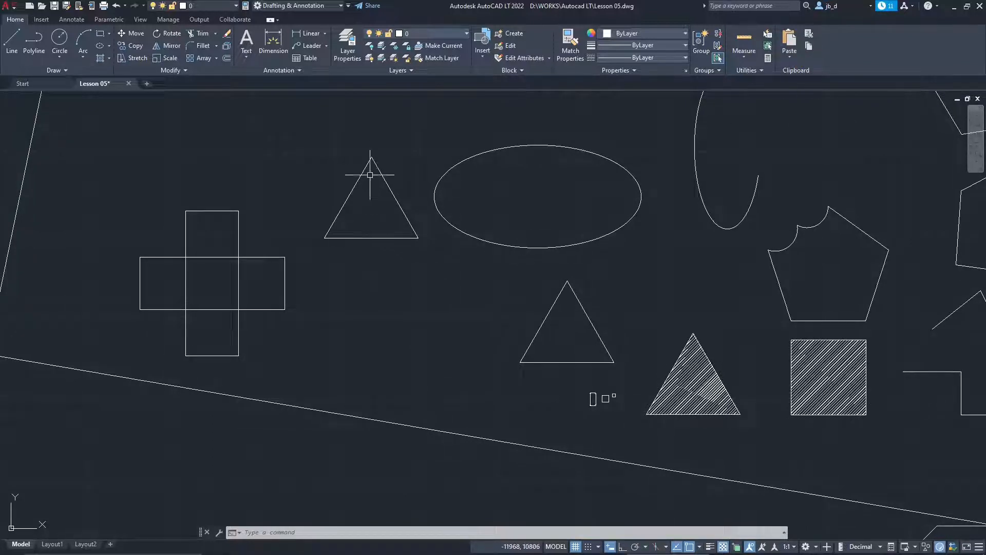
scroll(359, 210, up, 2)
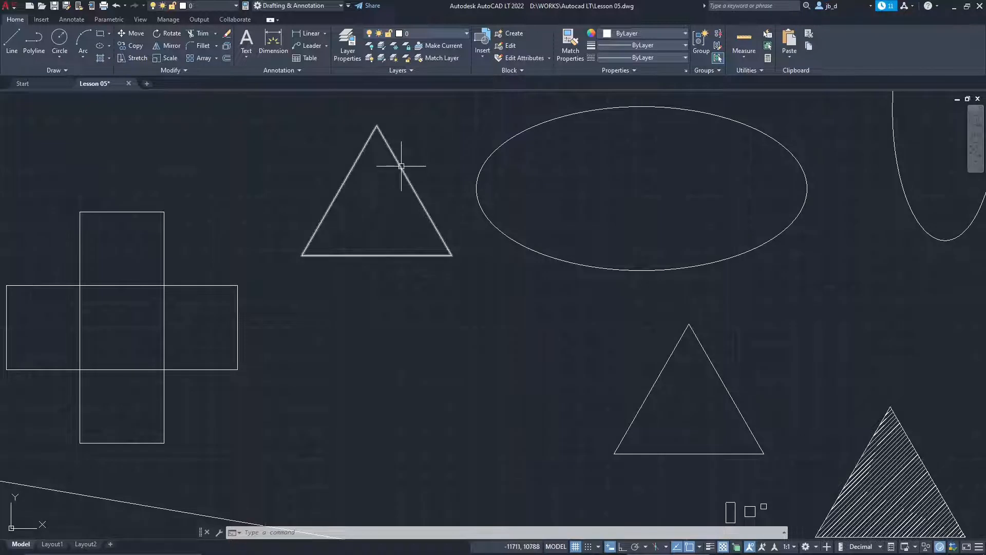
click(167, 33)
click(369, 150)
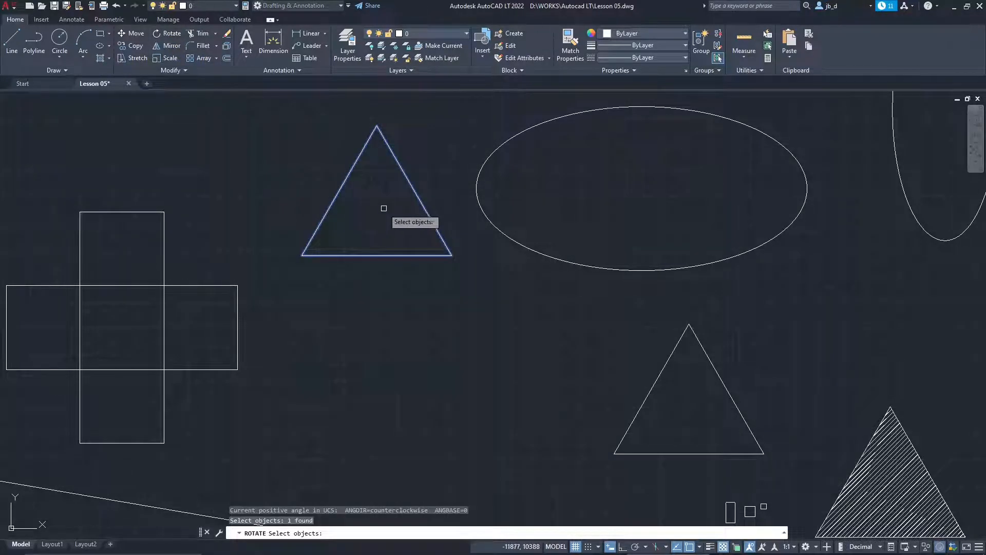
key(Return)
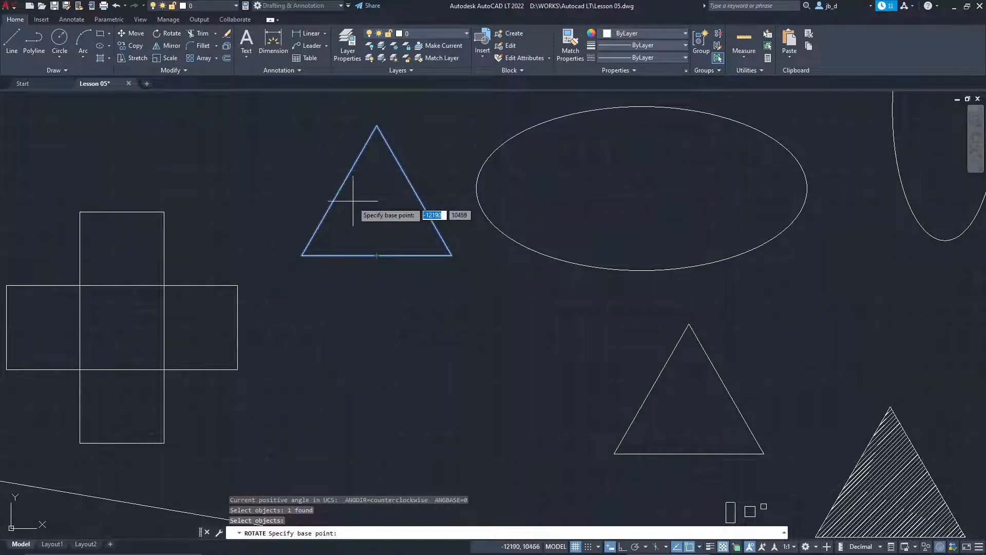
click(377, 190)
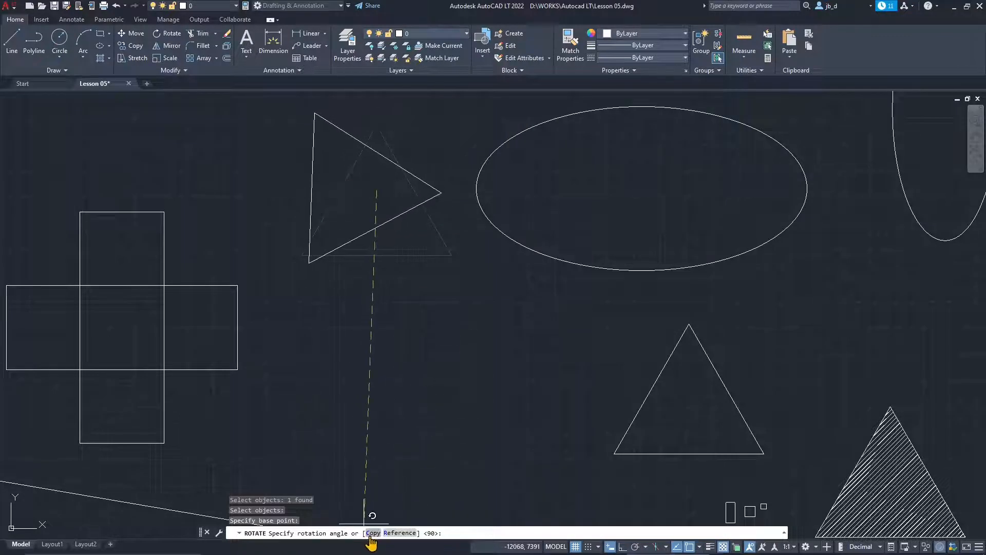
key(Escape)
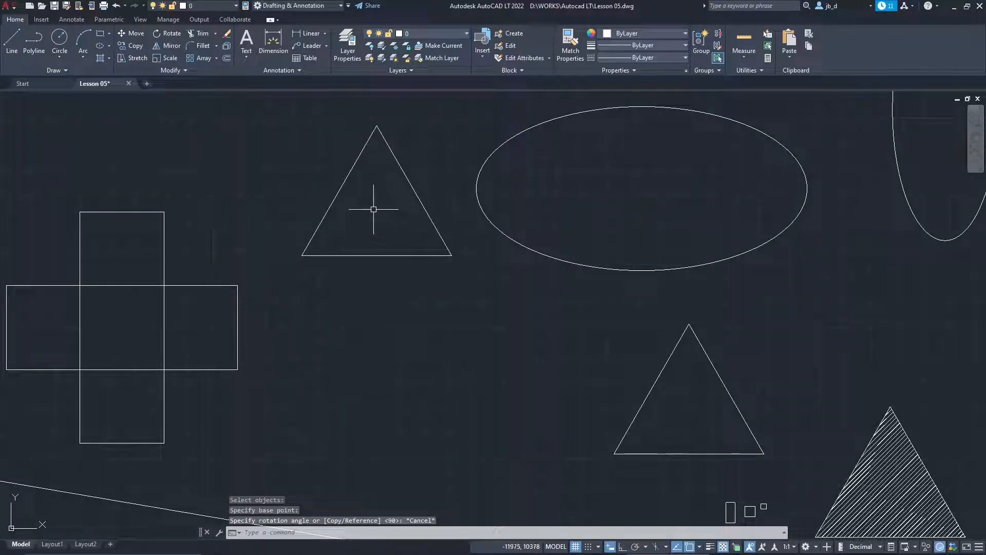
- Enable the Geometric Center object snap so that the middle of closed polygons can be picked
click(700, 547)
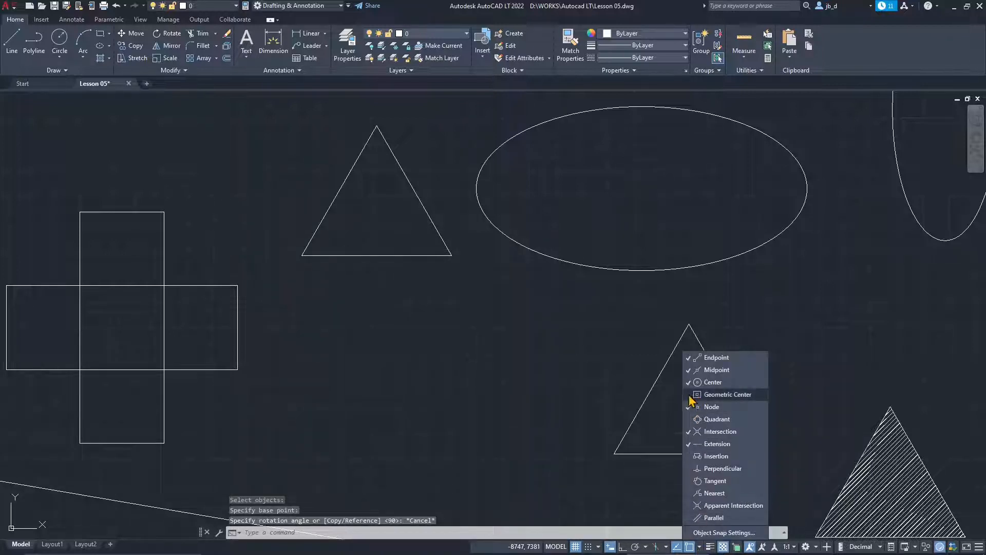
click(435, 283)
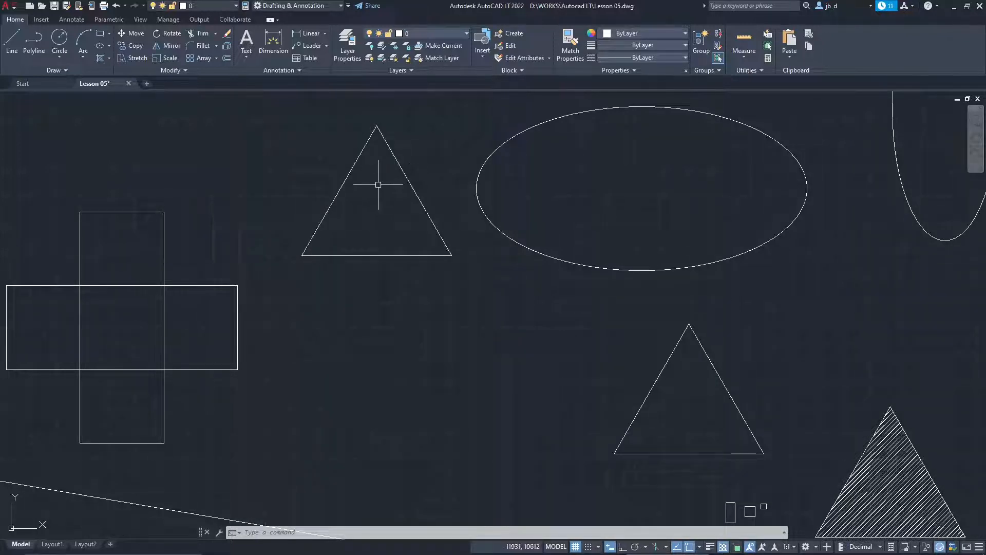
- Try rotating the unhatched triangle beside the ellipse freehand about its geometric center, and undo the rotation
click(172, 33)
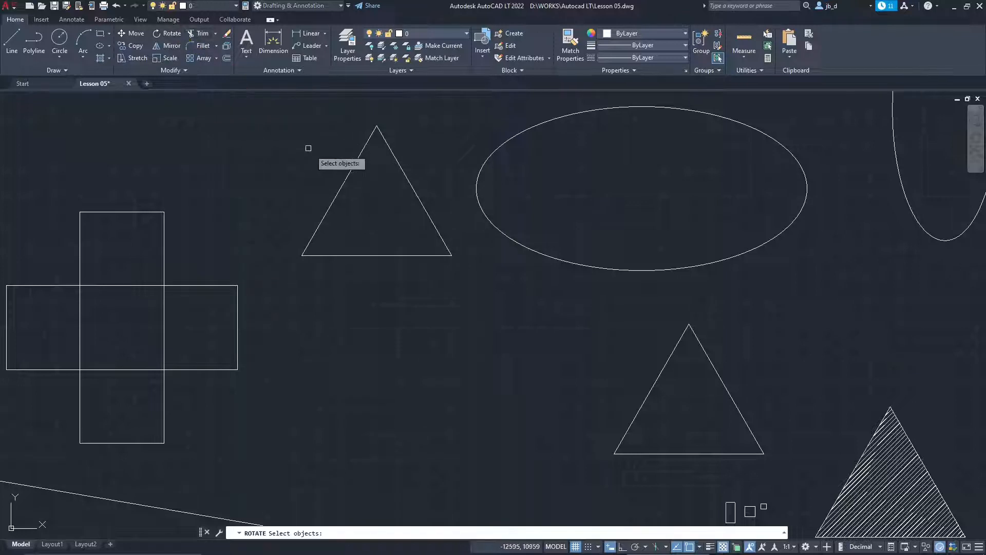
click(345, 176)
key(Return)
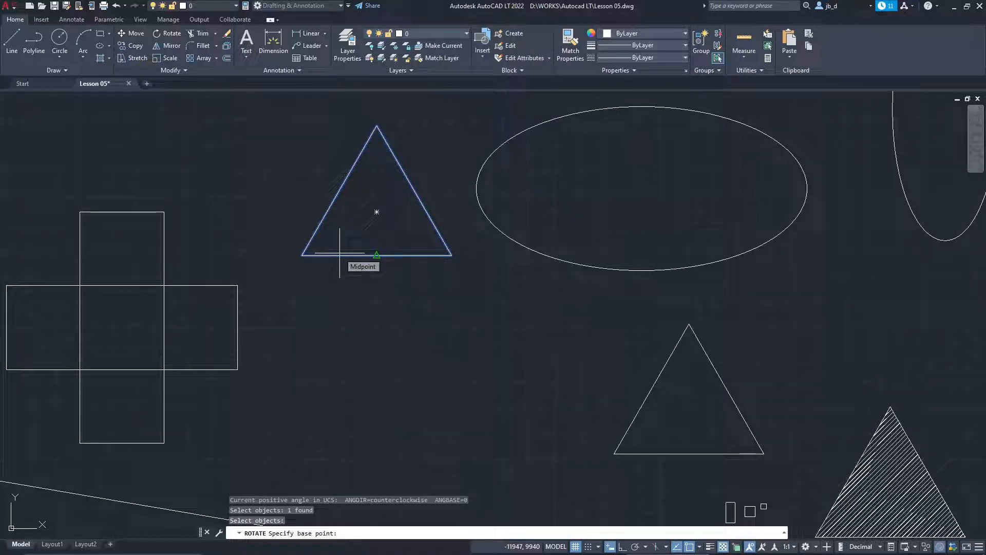
click(376, 211)
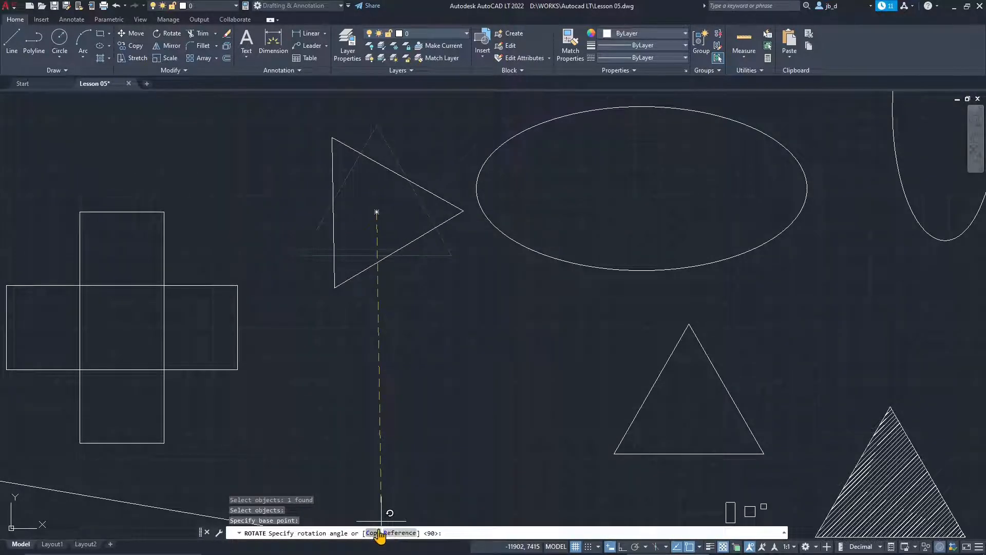
click(438, 401)
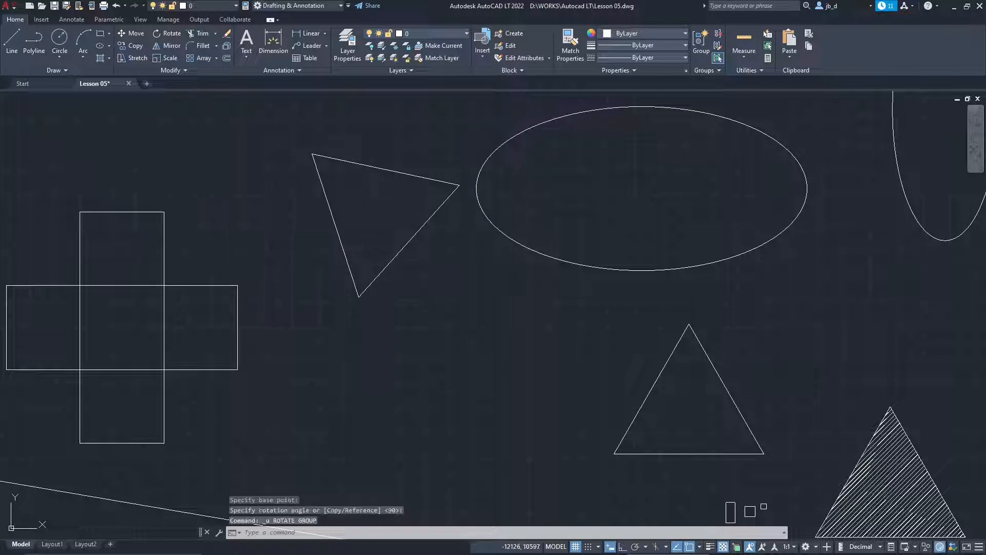
key(ctrl+z)
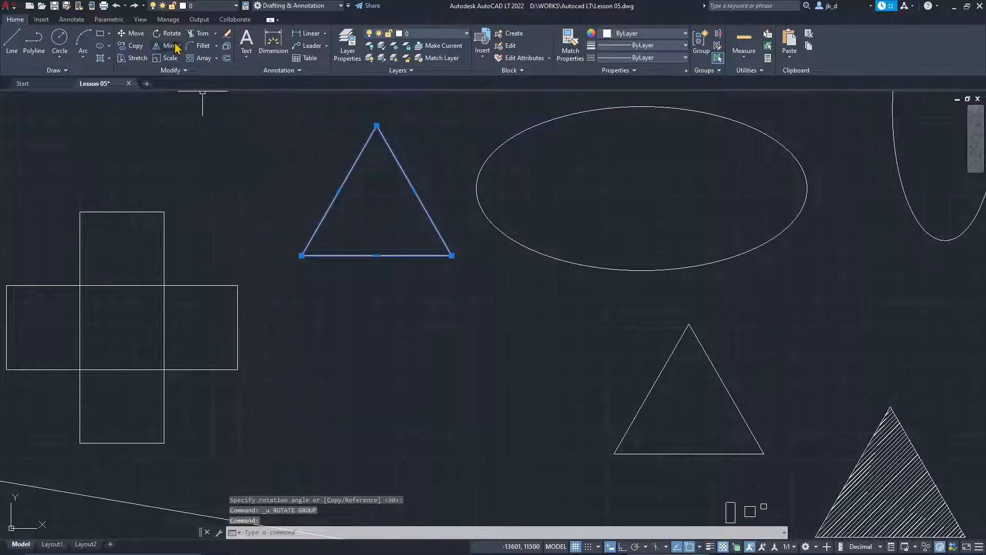
- Create a rotated copy of the triangle beside the ellipse about its geometric center, using the Copy option and an angle of about 352 degrees
click(167, 34)
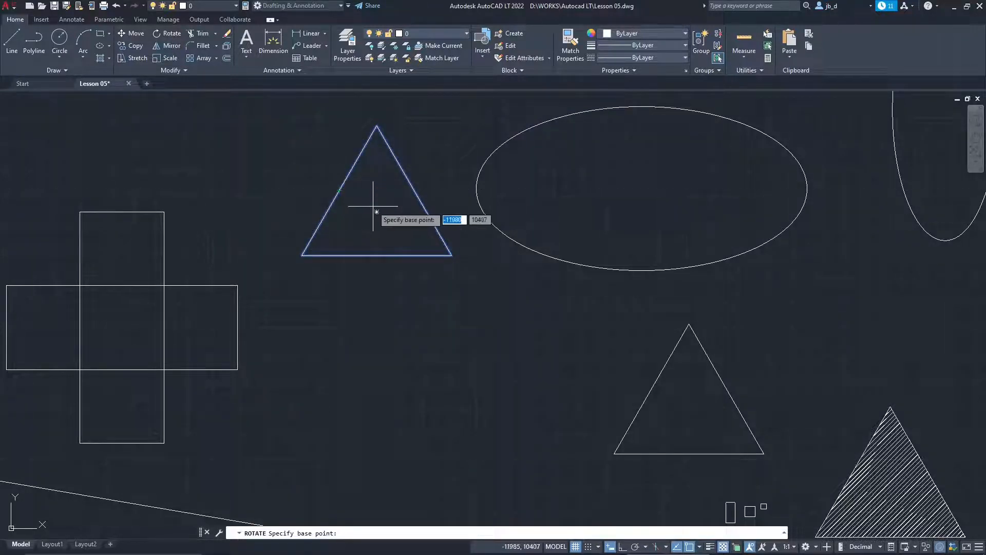
click(377, 212)
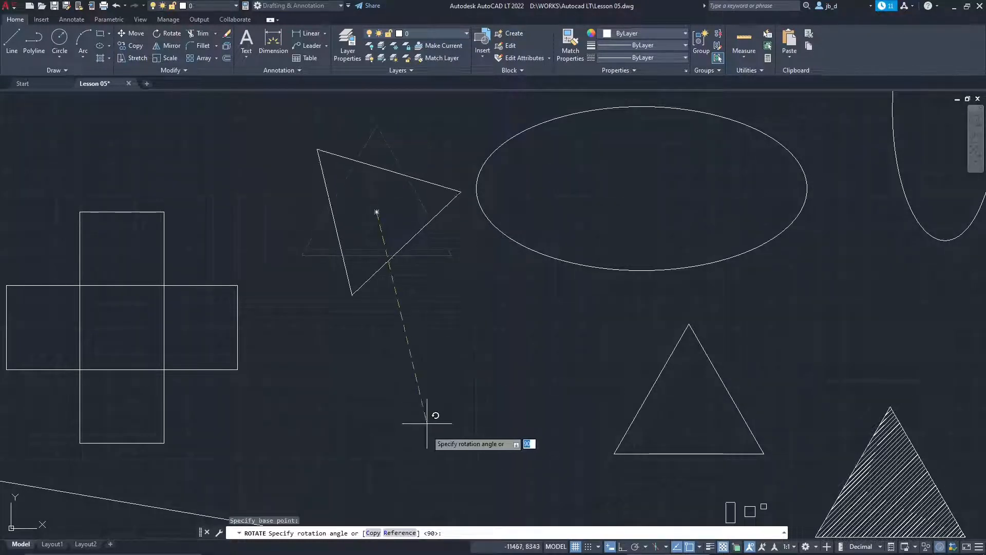
click(373, 534)
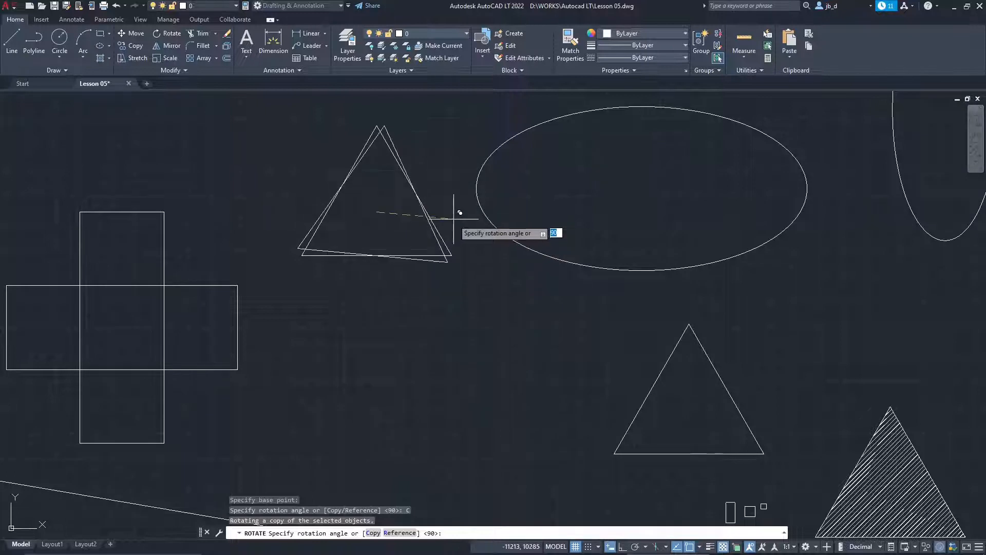
click(448, 221)
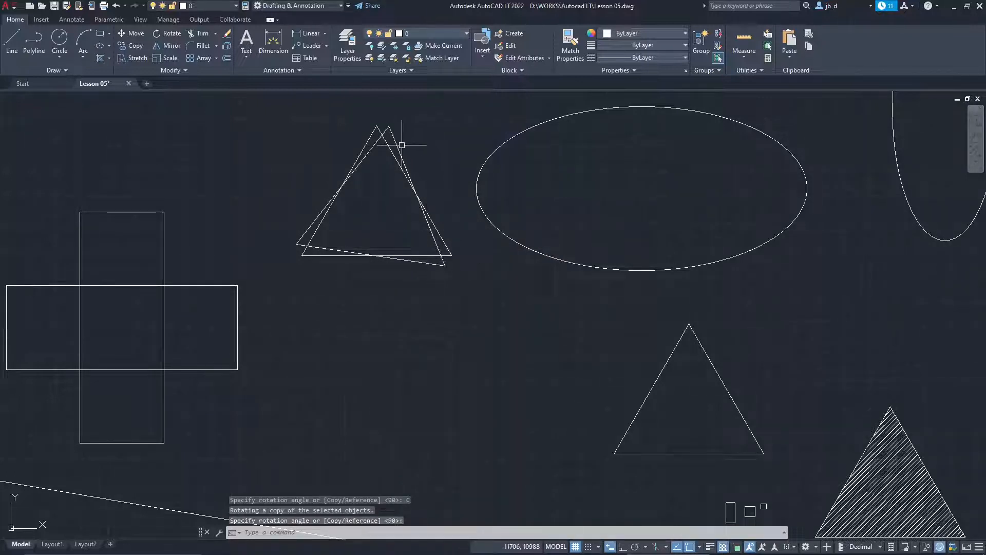
- Rotate the copied triangle slightly further clockwise about the shared geometric center, keeping the original triangle in place
right_click(397, 144)
click(396, 145)
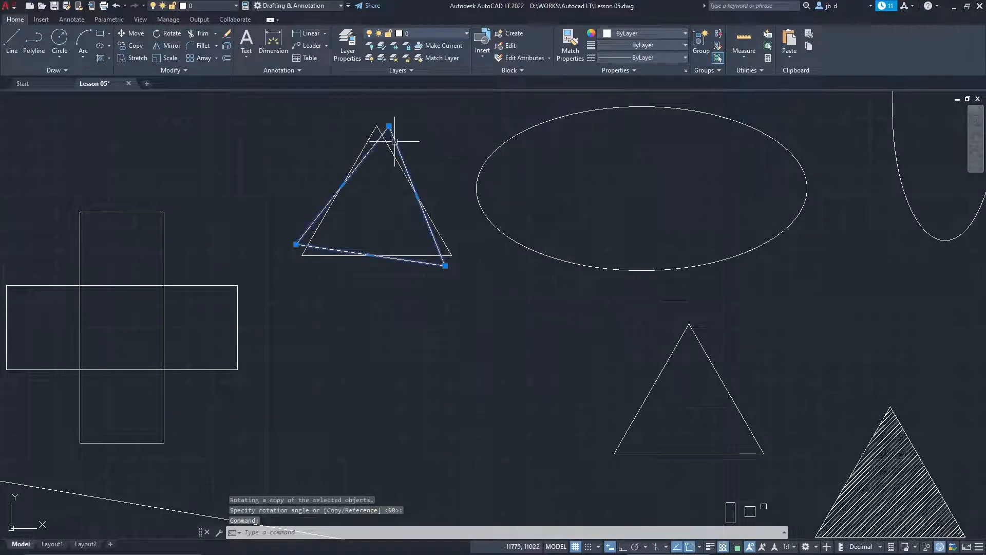
right_click(396, 143)
click(416, 150)
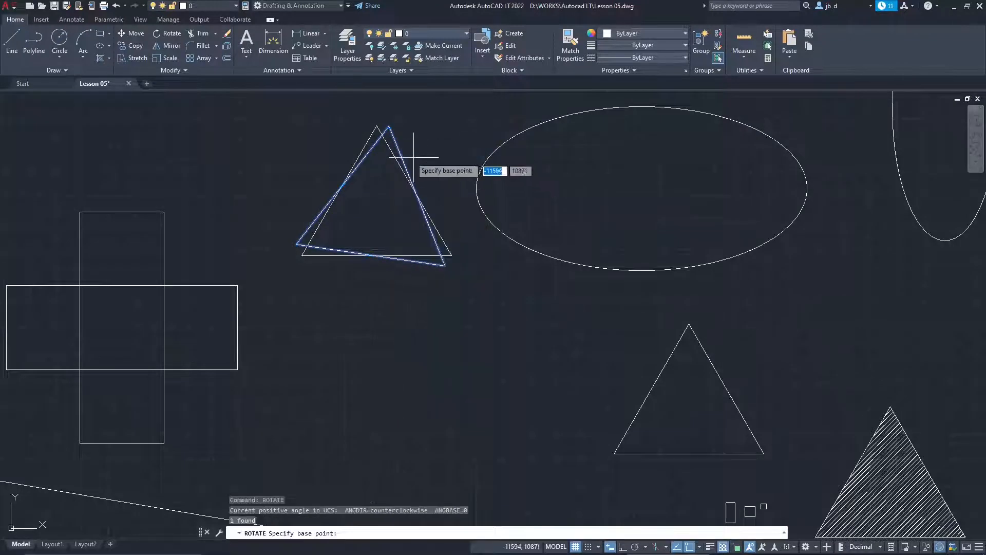
click(380, 212)
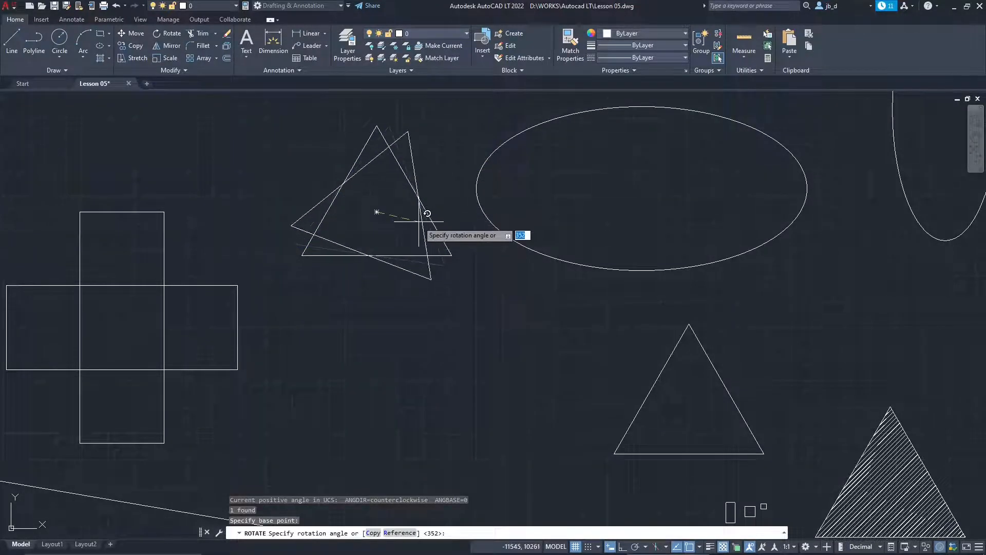
click(413, 161)
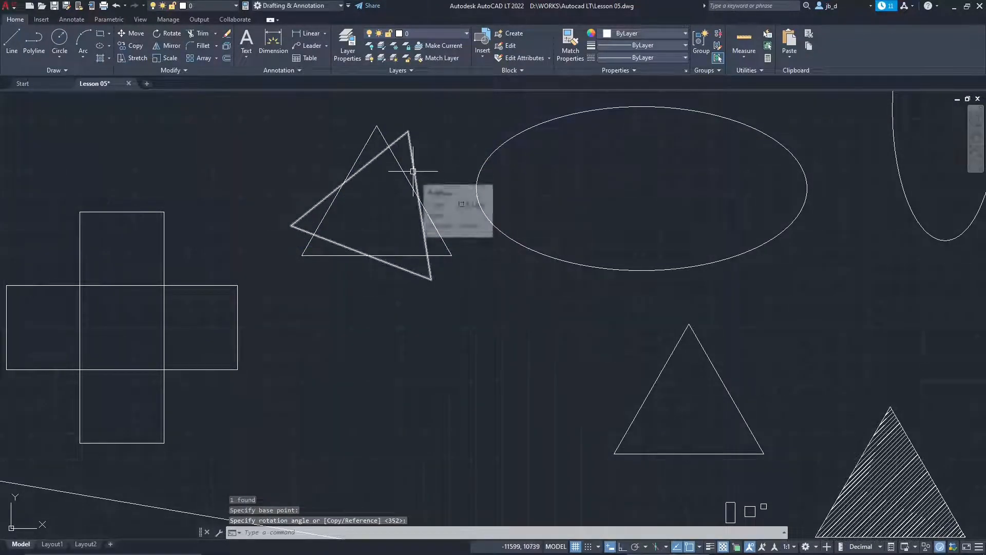
scroll(353, 323, down, 5)
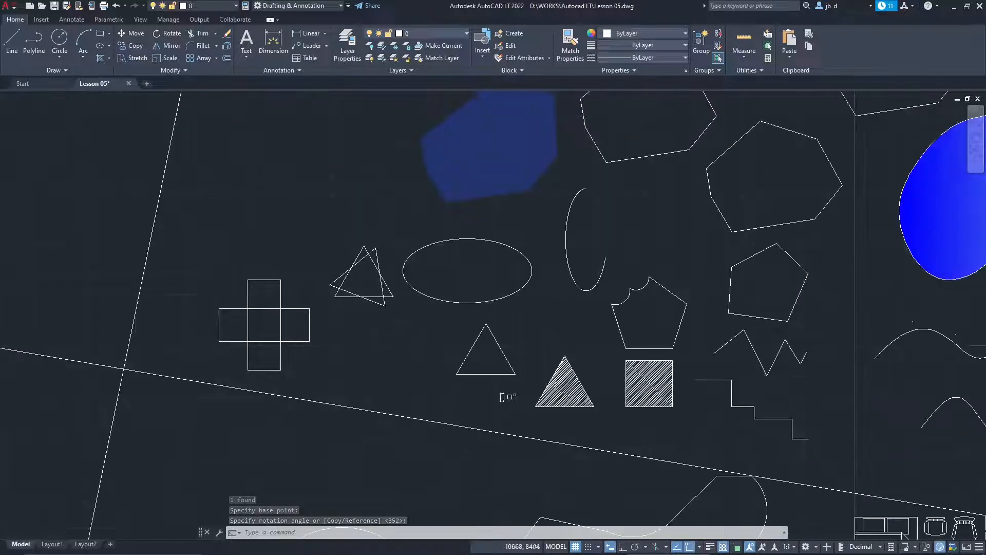